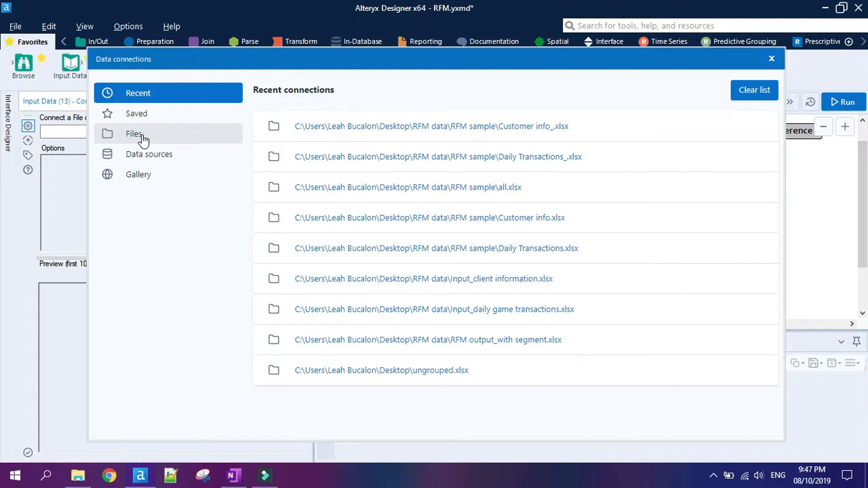
Connect the Input Data tool to Sheet1 of the Daily Transactions Excel file in the RFM sample folder.
click(134, 134)
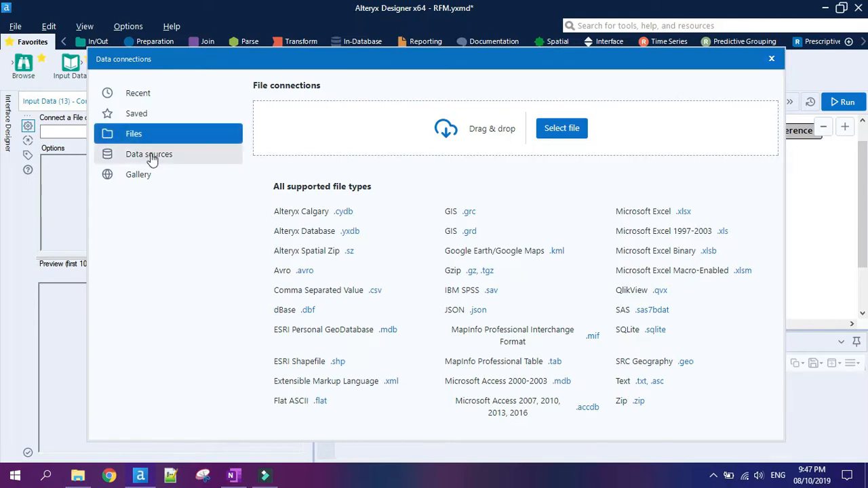
click(151, 155)
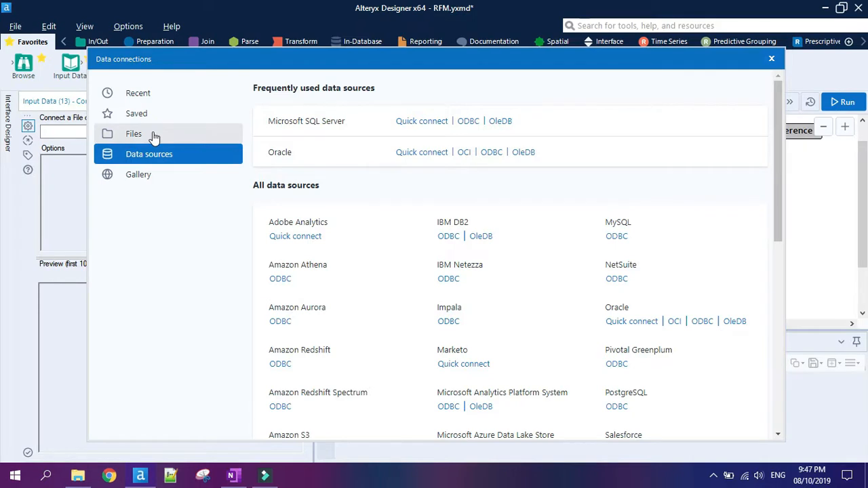
click(154, 136)
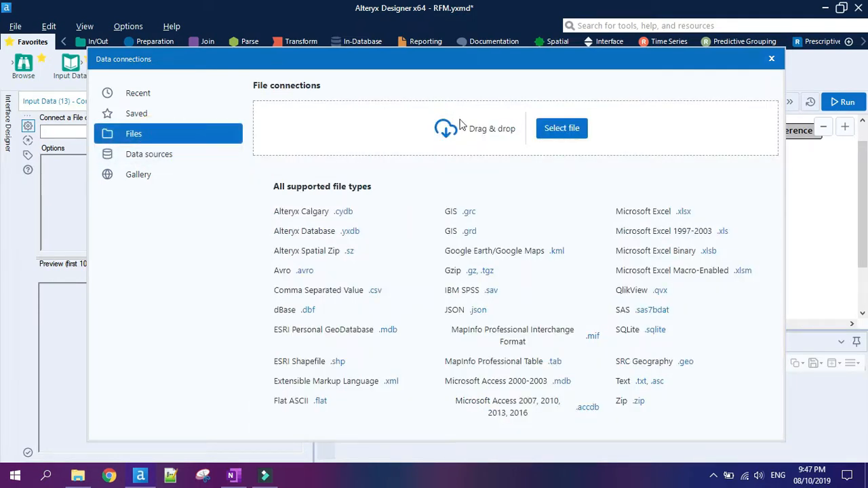
click(564, 129)
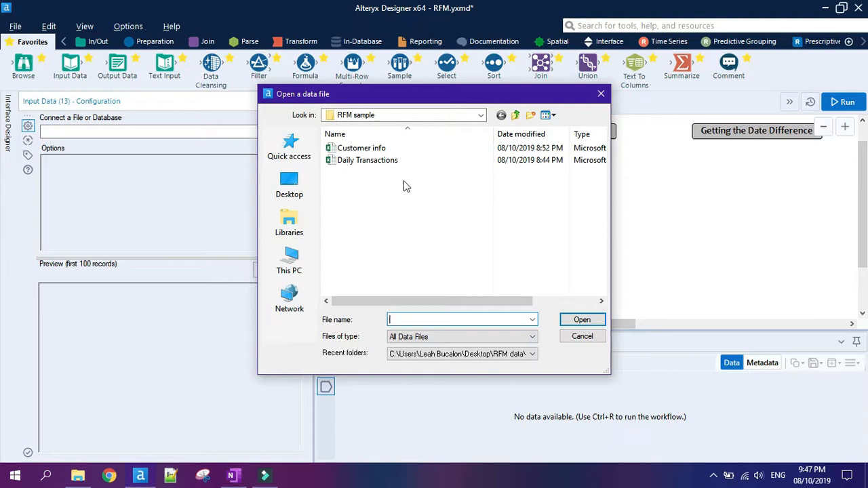
click(384, 162)
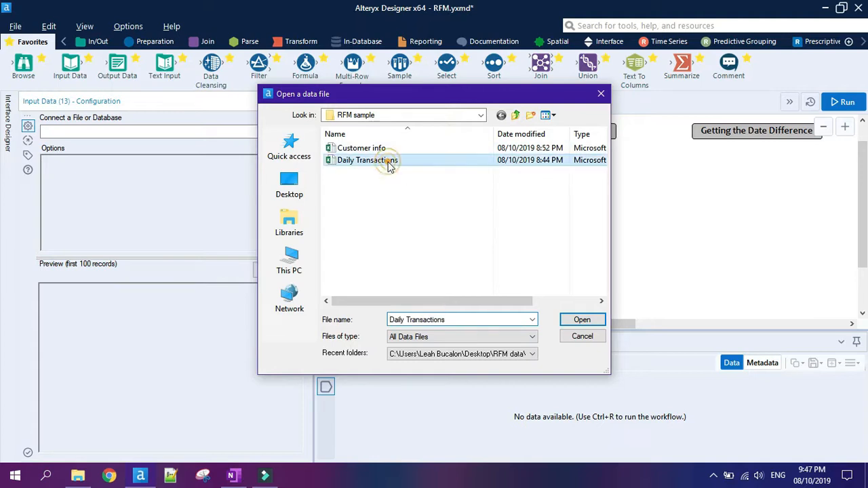
click(582, 321)
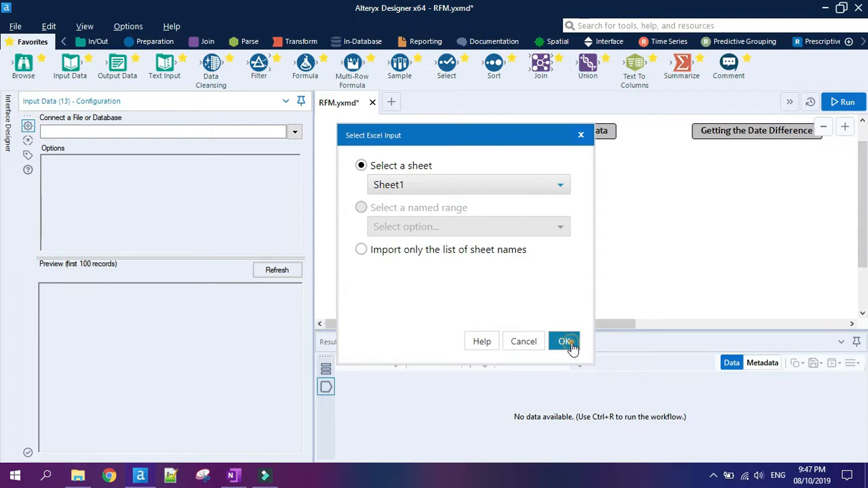
click(565, 343)
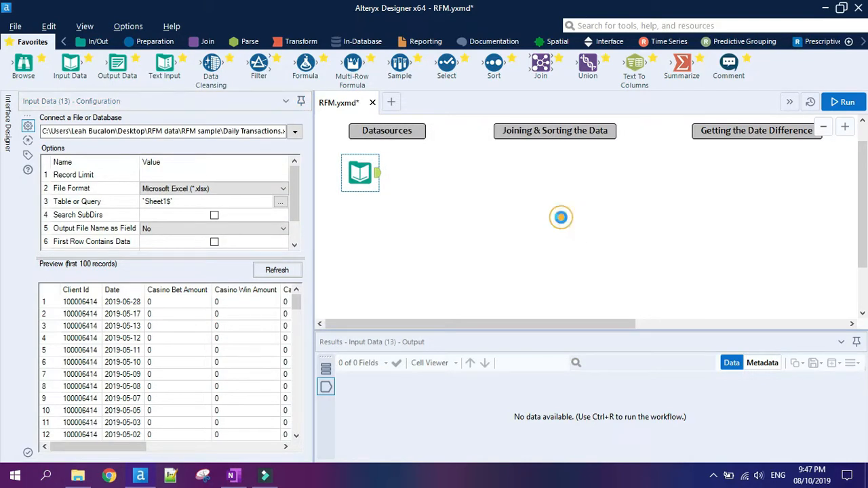
click(561, 219)
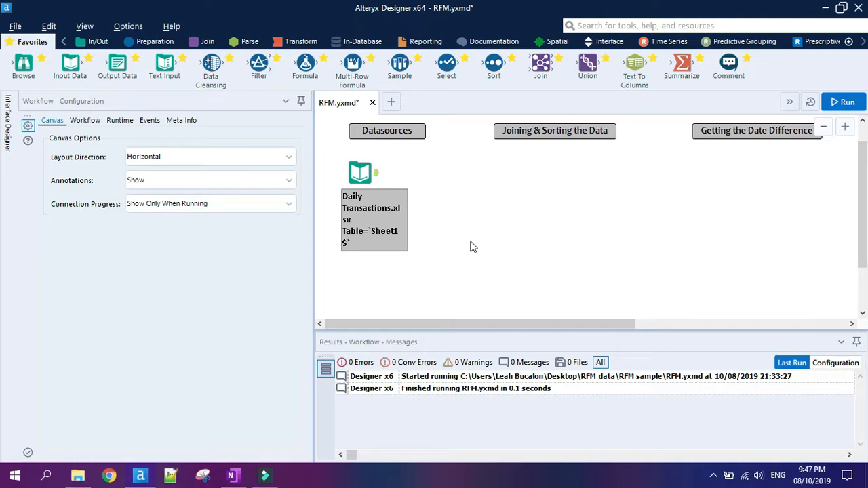
Add the Customer info workbook from the RFM sample folder as a second data source below Daily Transactions, using Sheet1.
click(78, 475)
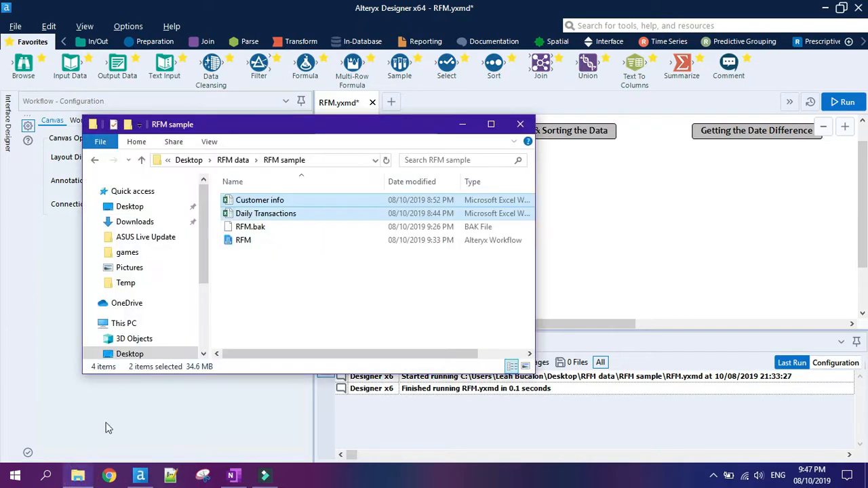
click(355, 281)
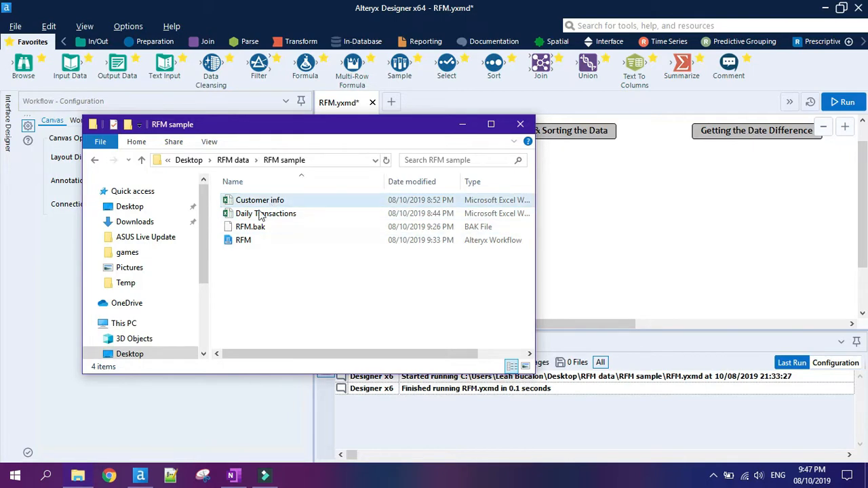
drag(258, 201, 357, 278)
click(560, 341)
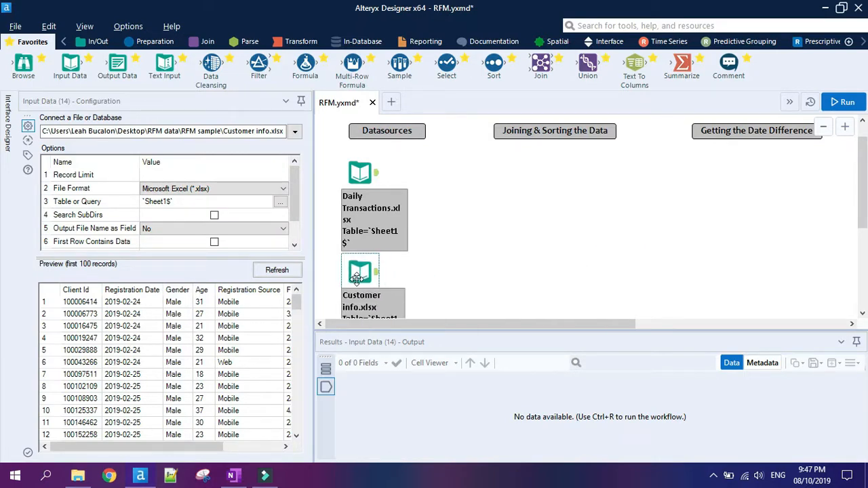
click(447, 256)
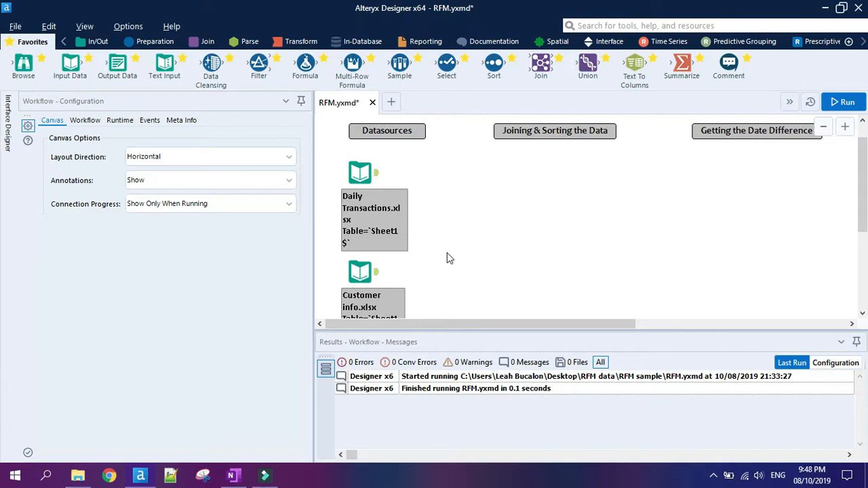
Attach a Select tool to each of the Daily Transactions and Customer info inputs.
drag(446, 64, 428, 171)
drag(447, 68, 428, 273)
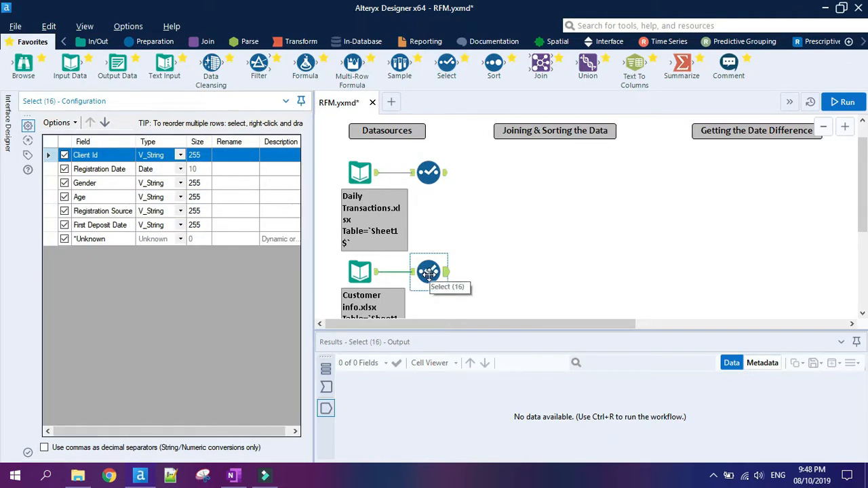
Switch the Client Id field's type to Bool and back to V_String in the Customer info Select tool.
click(181, 156)
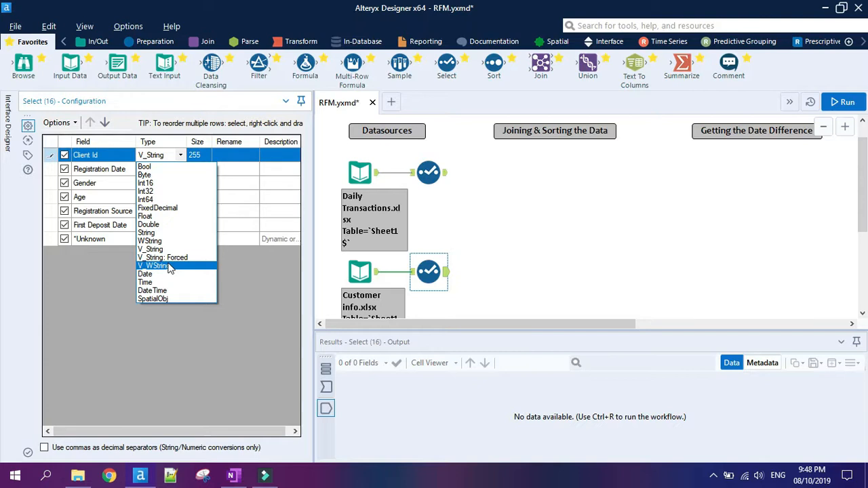
click(179, 167)
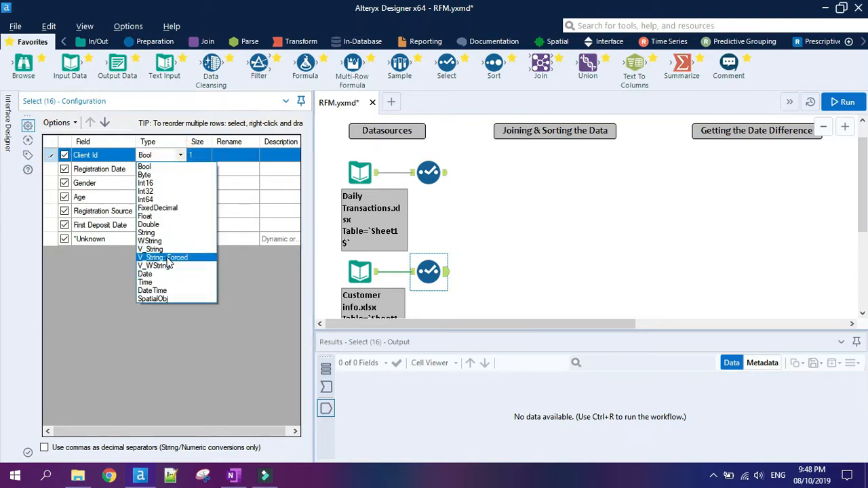
click(169, 252)
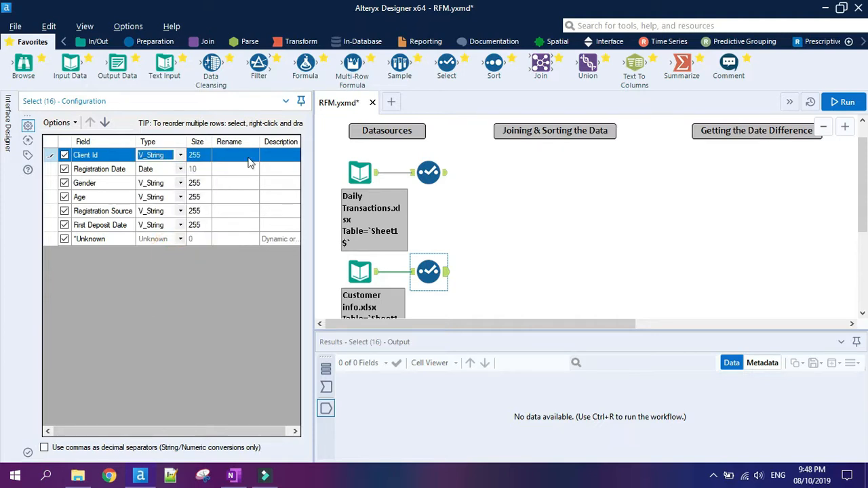
click(211, 155)
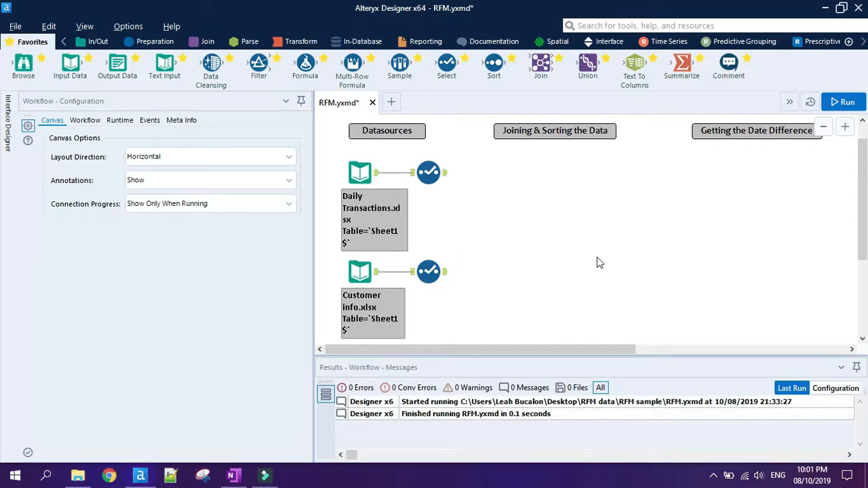
Join the Daily Transactions stream (left) with the Customer info stream (right) on the Client Id field.
drag(540, 65, 508, 178)
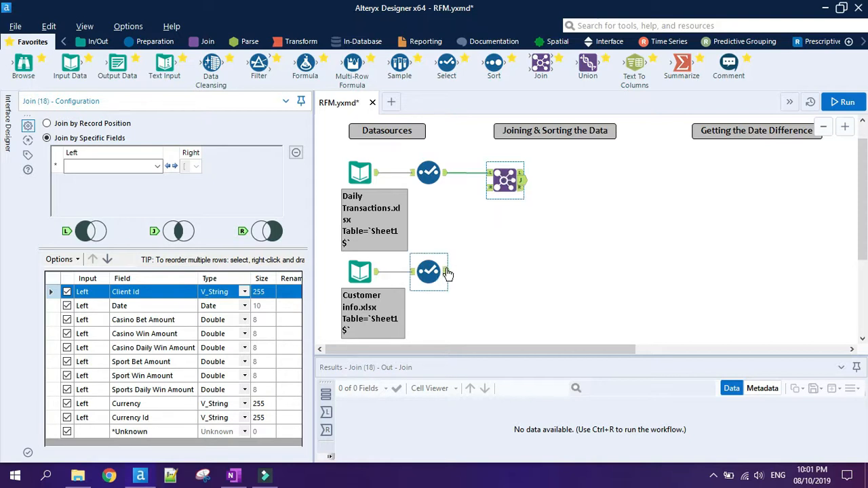
drag(445, 272, 488, 189)
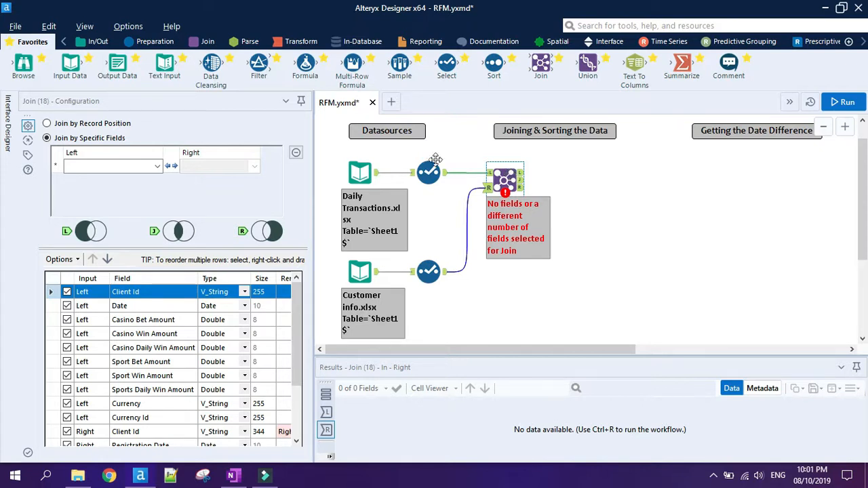
click(156, 168)
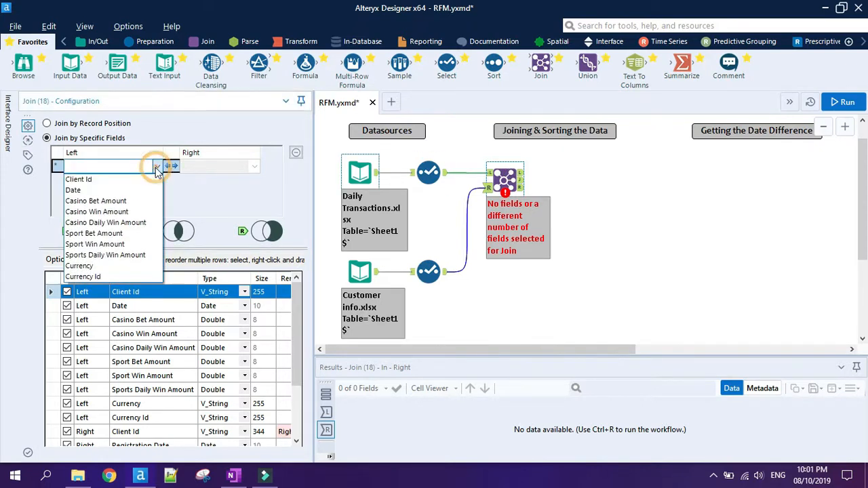
click(143, 178)
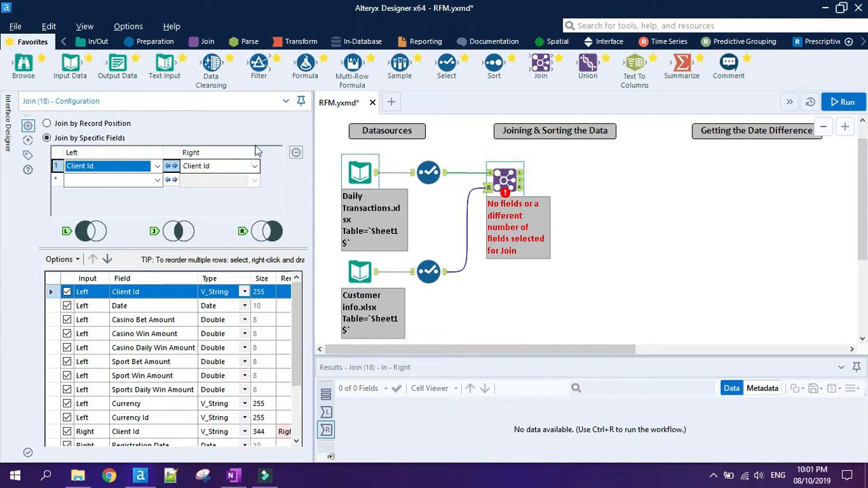
click(254, 167)
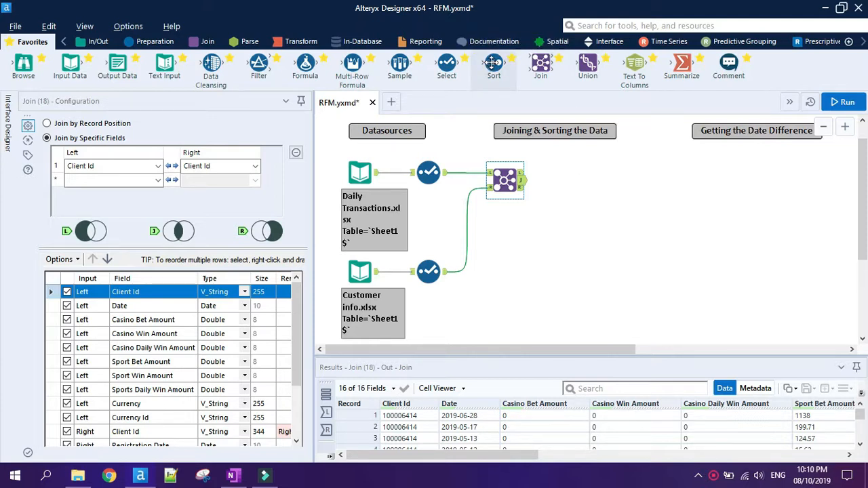
Add a Sort tool to the Join's matched output, sorting by Client Id and Date, both ascending.
drag(493, 63, 572, 182)
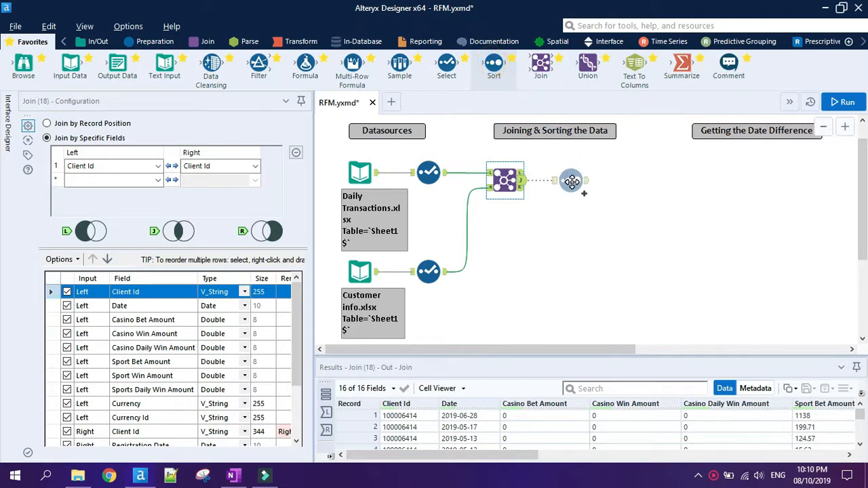
drag(572, 182, 572, 180)
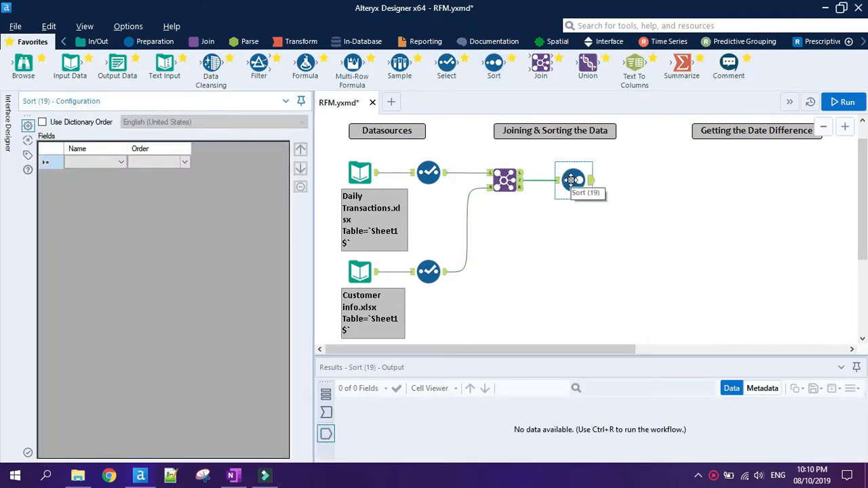
click(123, 161)
click(116, 173)
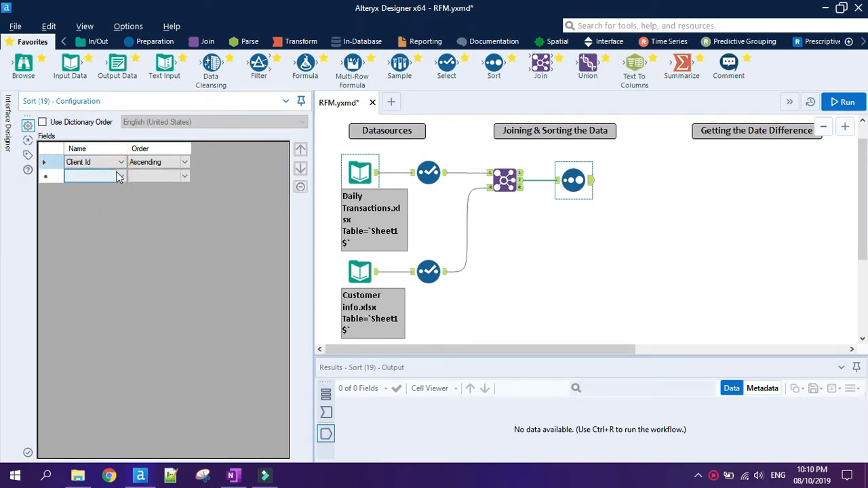
click(117, 177)
click(100, 195)
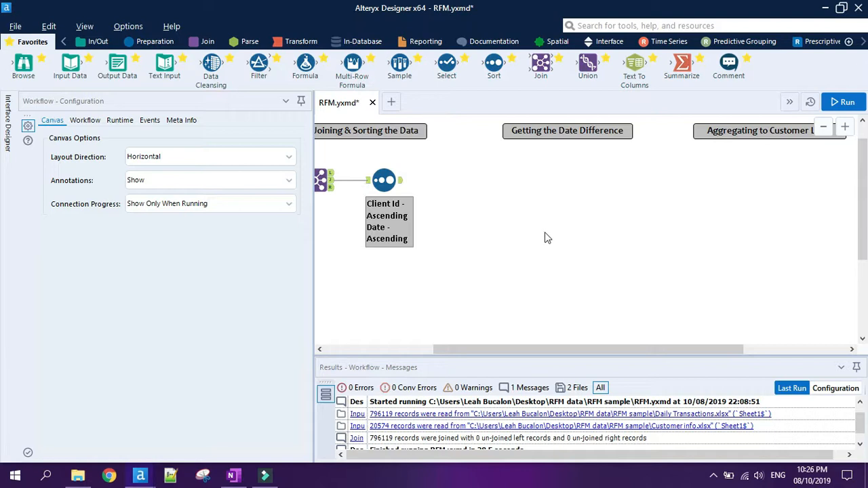
Add a Multi-Row Formula tool after the Sort, creating a new field DaysinBetweenGamingDays grouped by Client Id.
drag(352, 64, 477, 179)
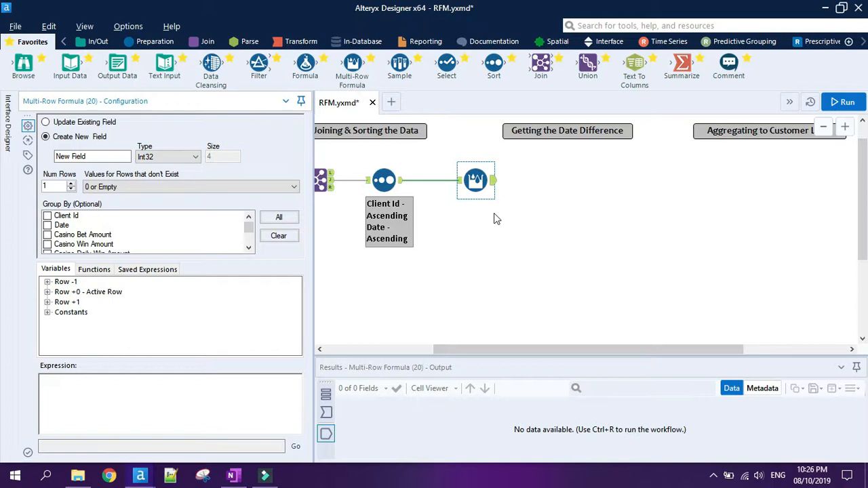
click(95, 156)
double_click(95, 156)
text(DaysinB)
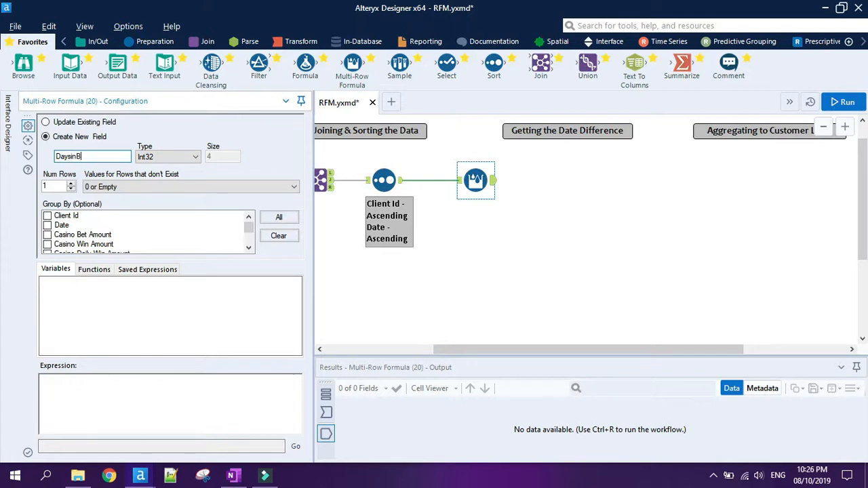
text(etween)
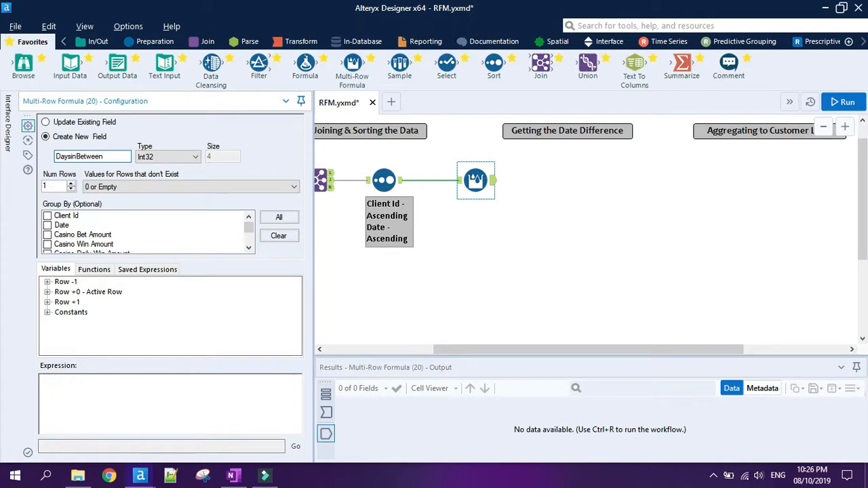
text(GamingDays)
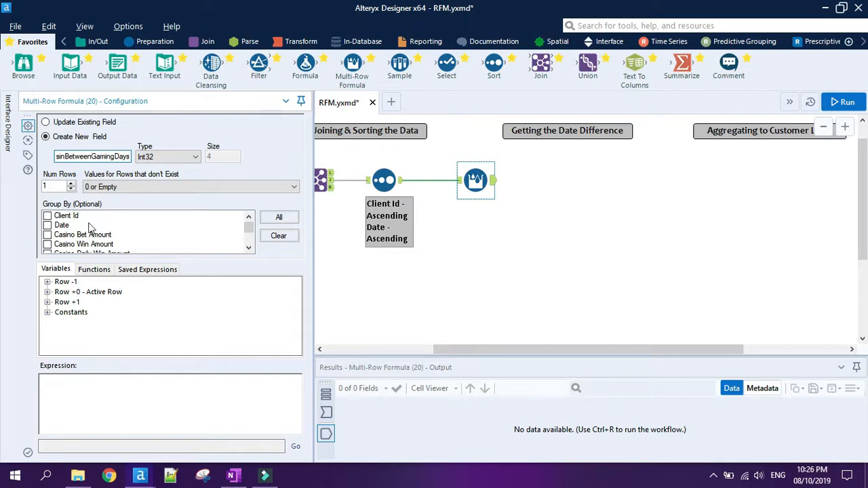
click(48, 215)
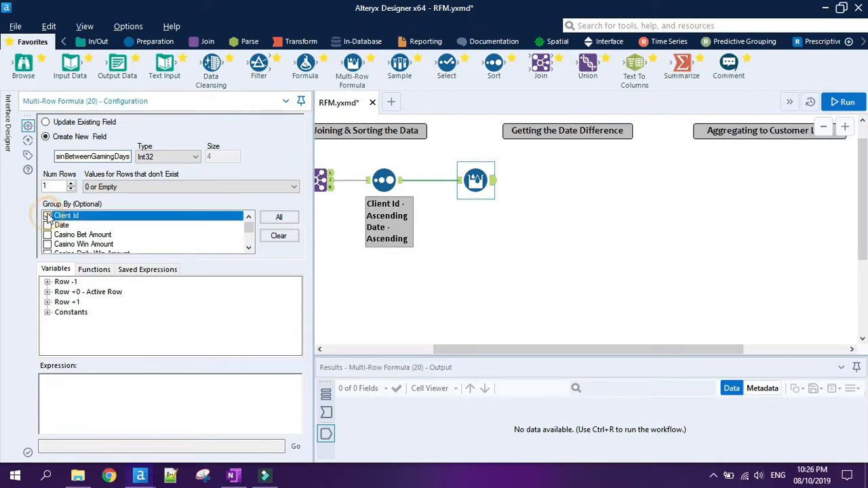
Enter the Multi-Row Formula expression DatetimeDiff([Date],[Row-1:Date],"days"), using the active row's Date and the previous row's Date.
click(90, 390)
text(Dateti)
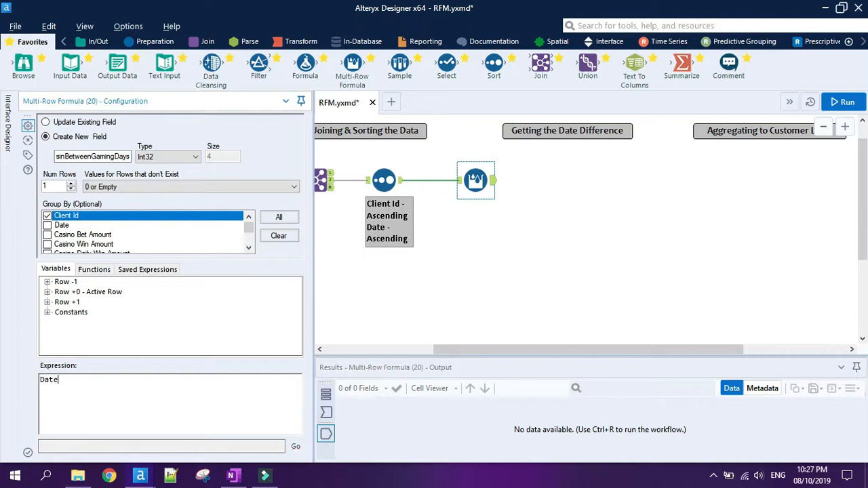
text(meDif)
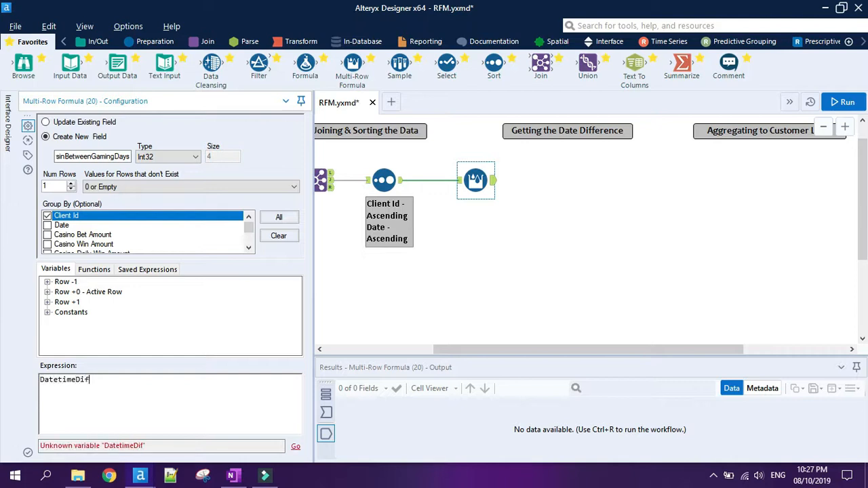
text(f()
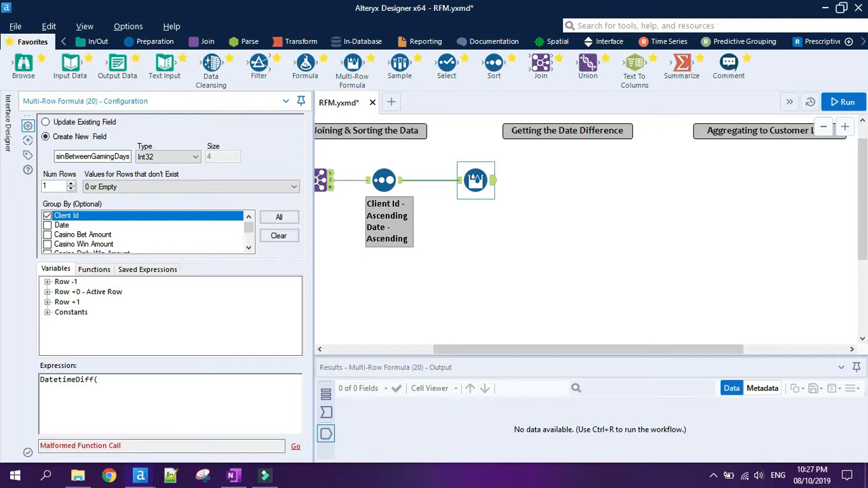
double_click(108, 292)
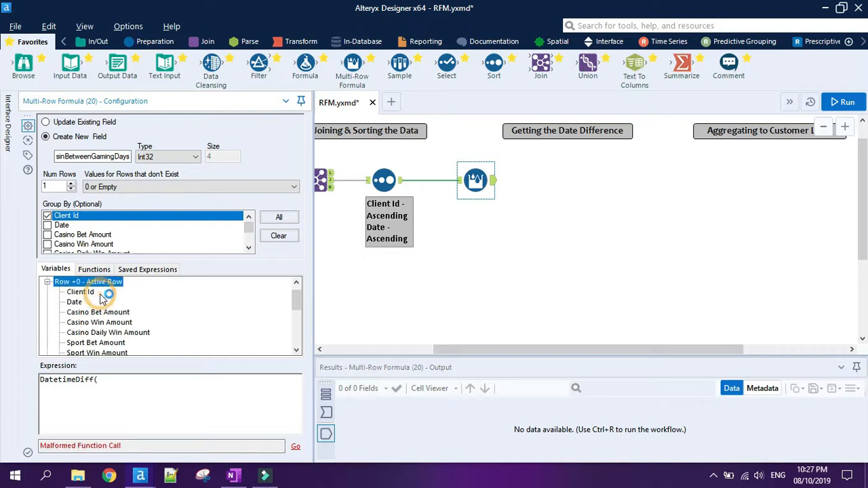
double_click(76, 302)
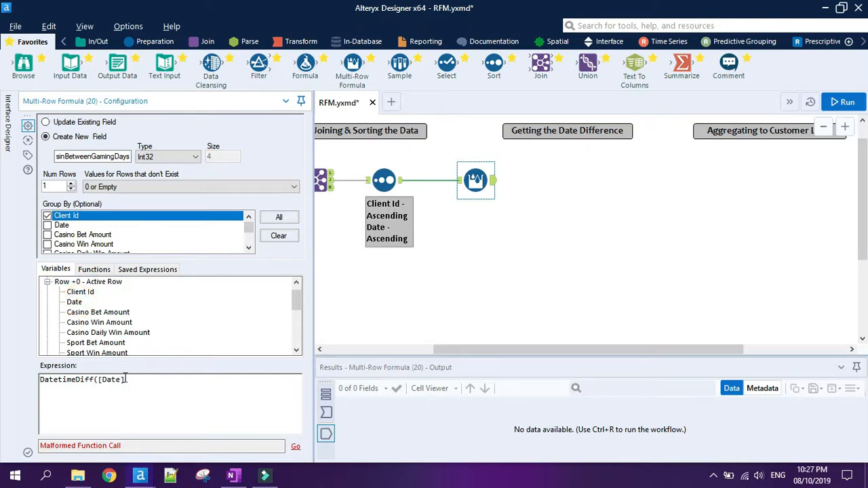
text(,)
double_click(62, 282)
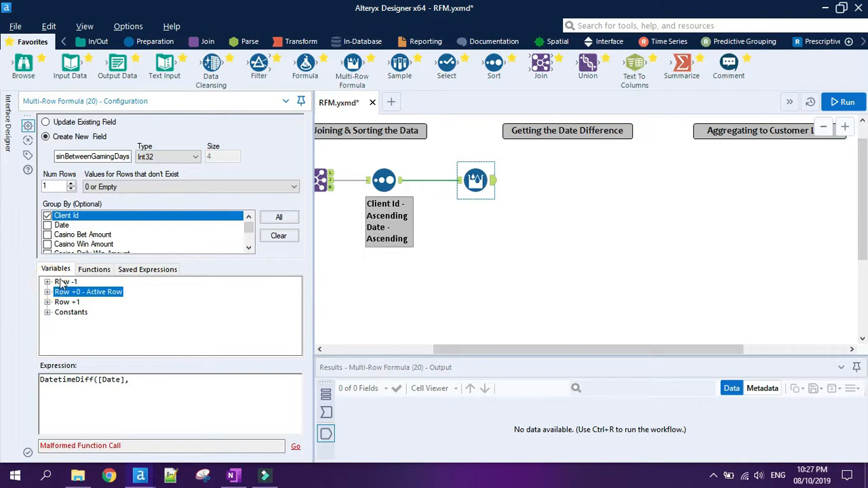
double_click(61, 282)
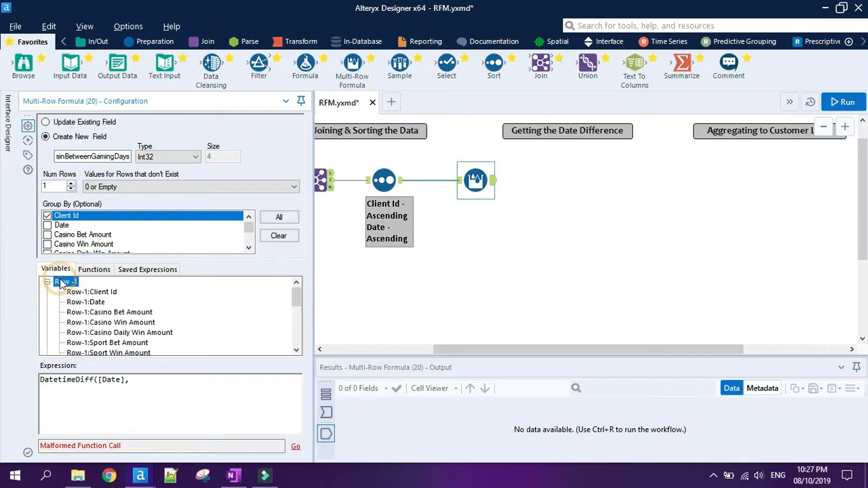
double_click(85, 304)
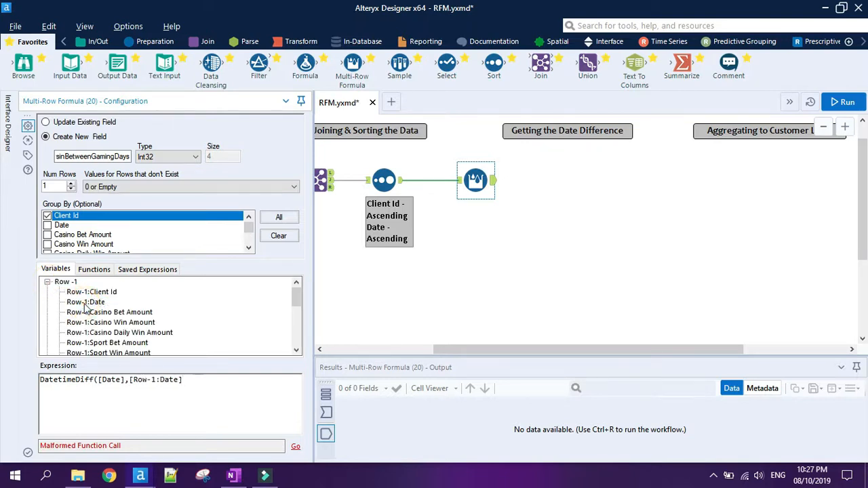
text(,)
text("days)
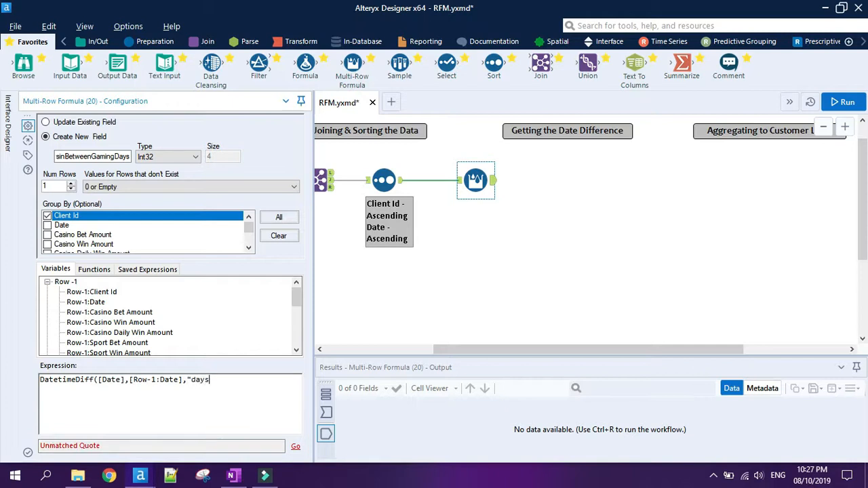
text("))
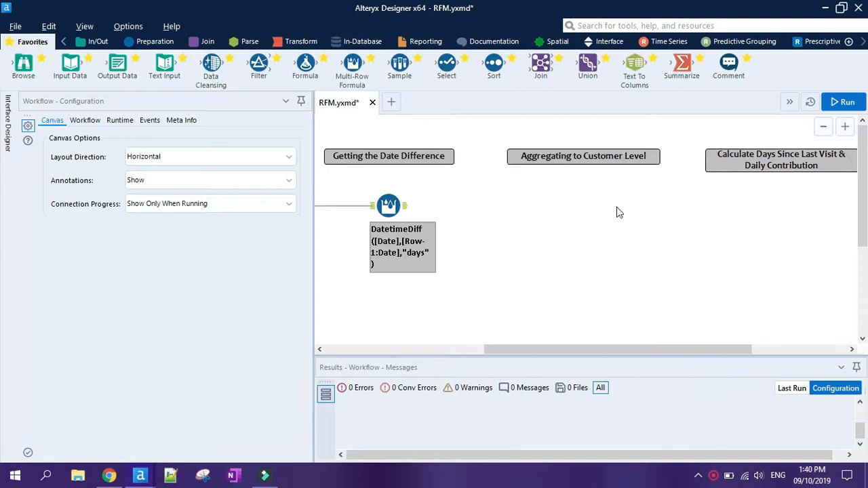
Add a Summarize tool after the Multi-Row Formula tool and group by Client Id.
drag(682, 65, 464, 203)
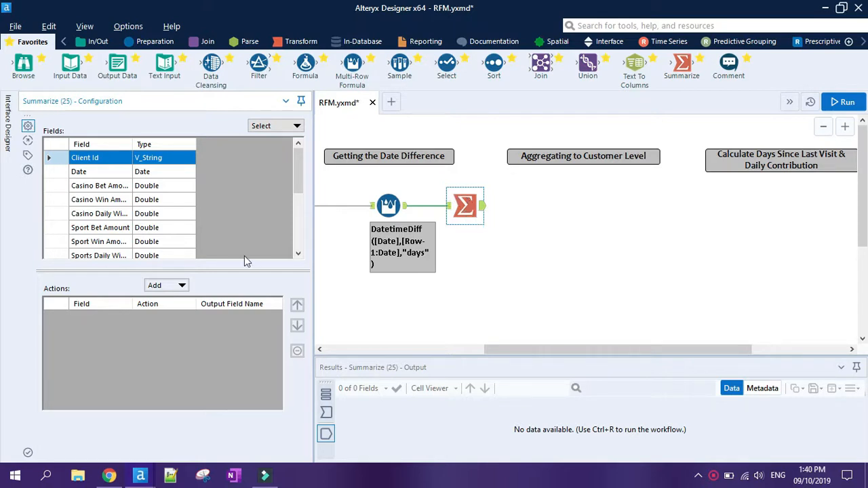
click(162, 285)
click(200, 230)
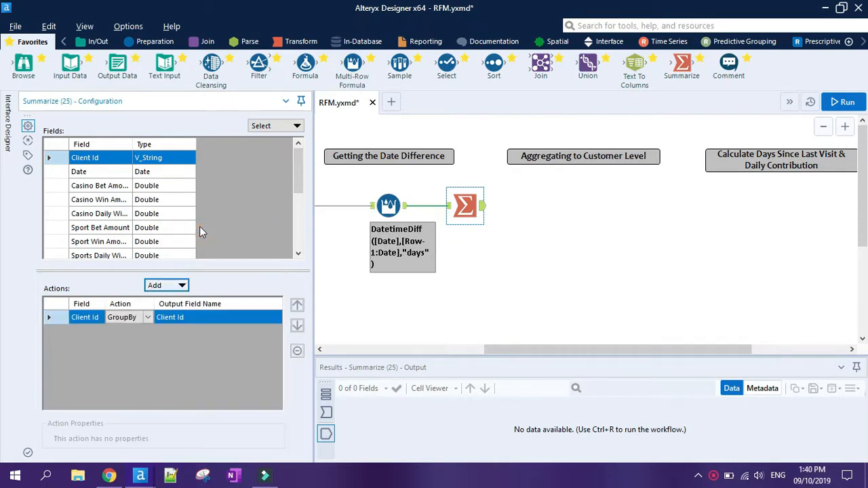
Add a Count of the Date field to the Summarize actions, with the output field named Gaming Days.
click(175, 175)
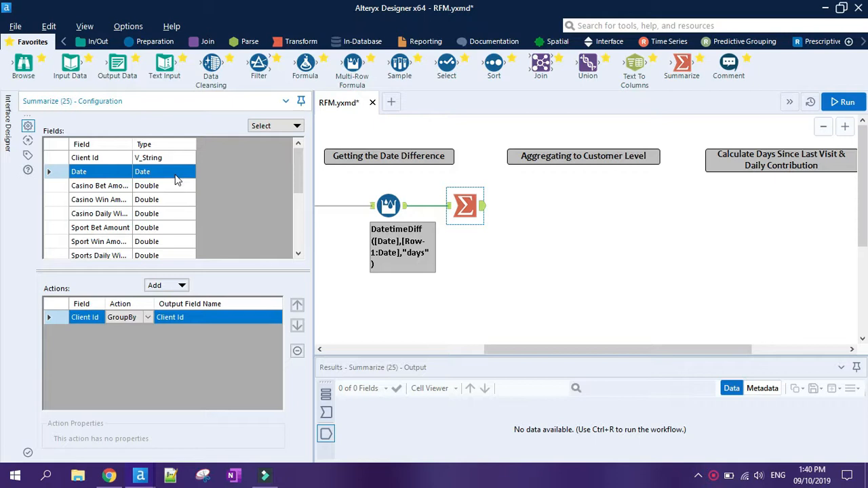
click(164, 285)
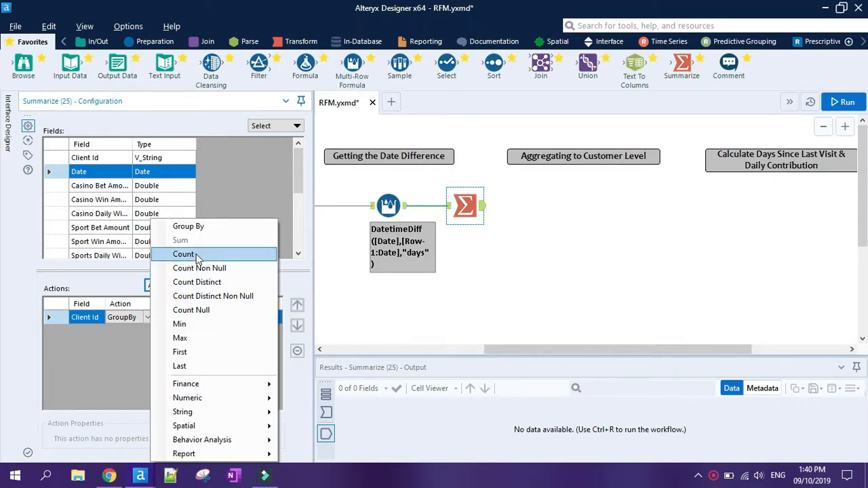
click(197, 254)
click(169, 331)
text(Gaming Days)
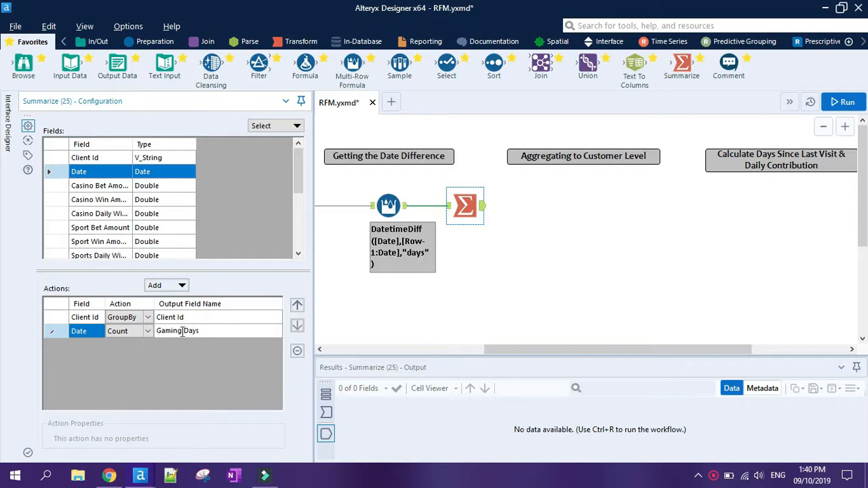
Add Sum actions for the Casino Daily Win Amount and Sports Daily Win Amount fields in the Summarize tool.
drag(132, 144, 153, 144)
click(132, 213)
click(161, 285)
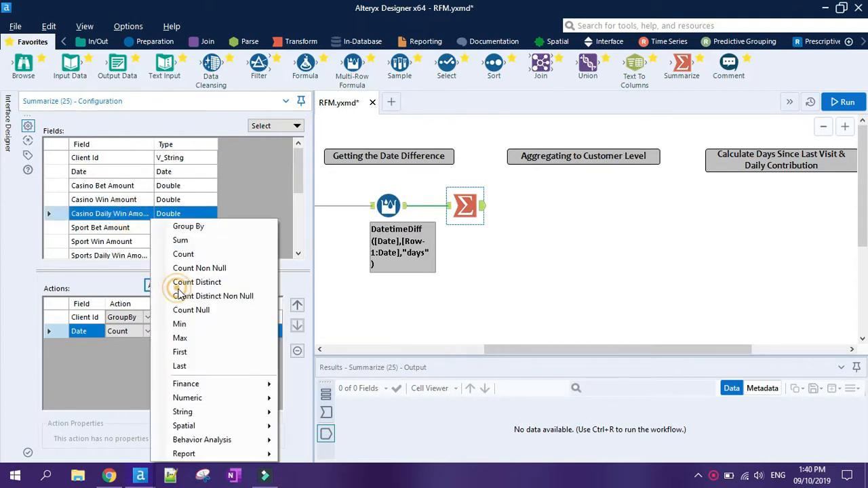
click(196, 241)
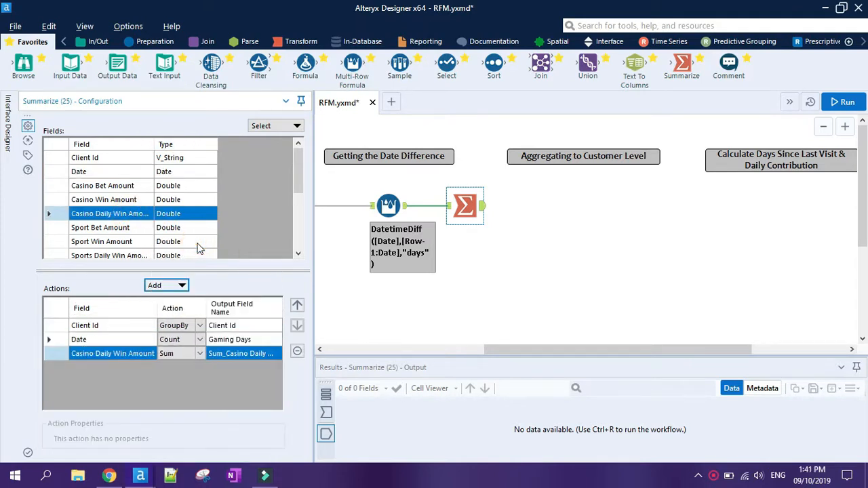
scroll(199, 249, down, 1)
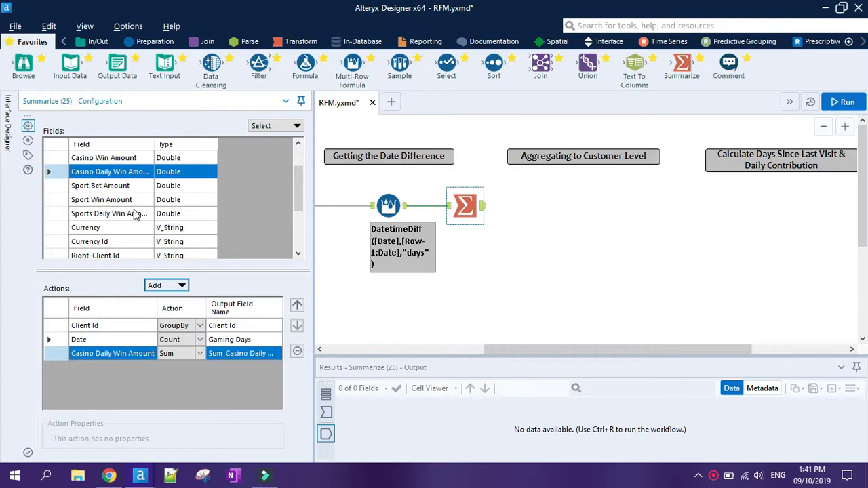
click(135, 213)
click(182, 287)
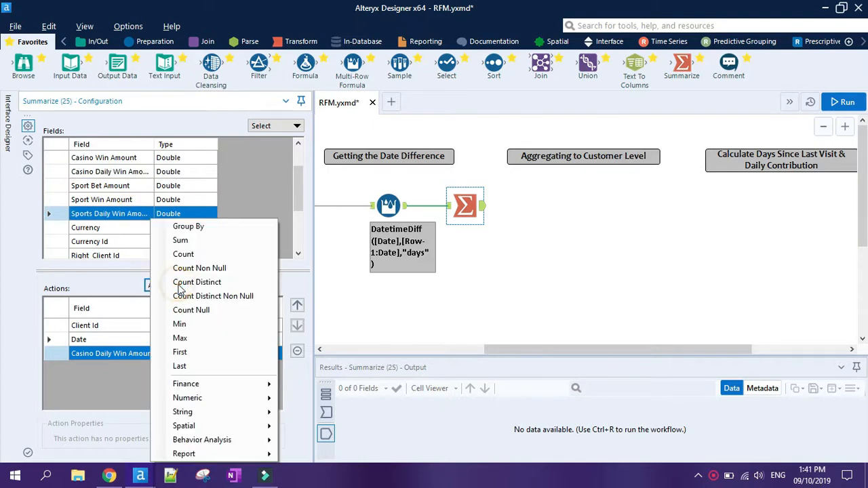
click(180, 241)
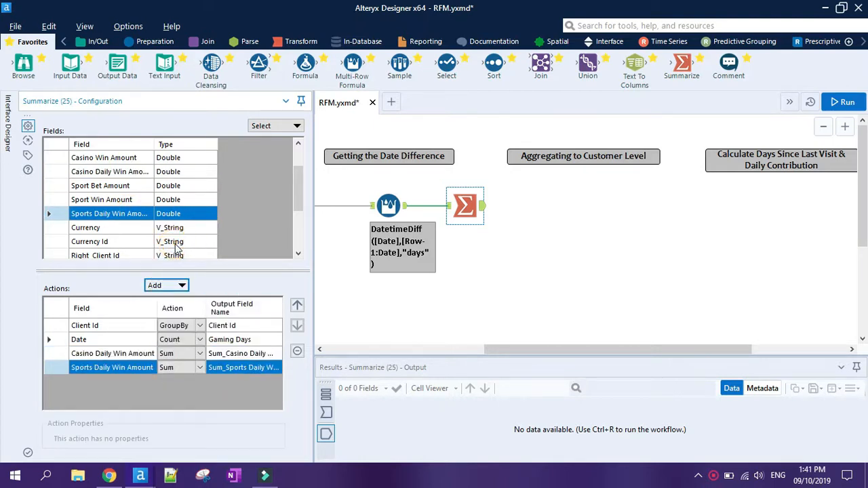
Add an average action for the DaysinBetweenGamingDays field in the Summarize tool.
scroll(175, 249, down, 3)
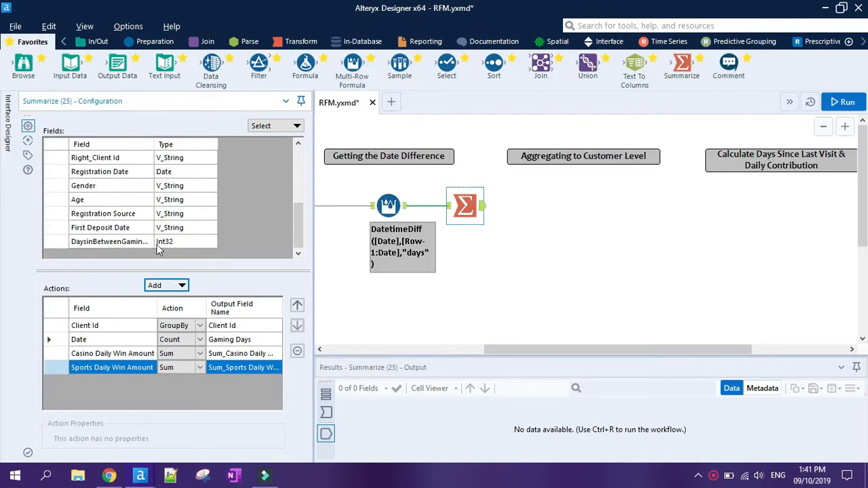
click(146, 242)
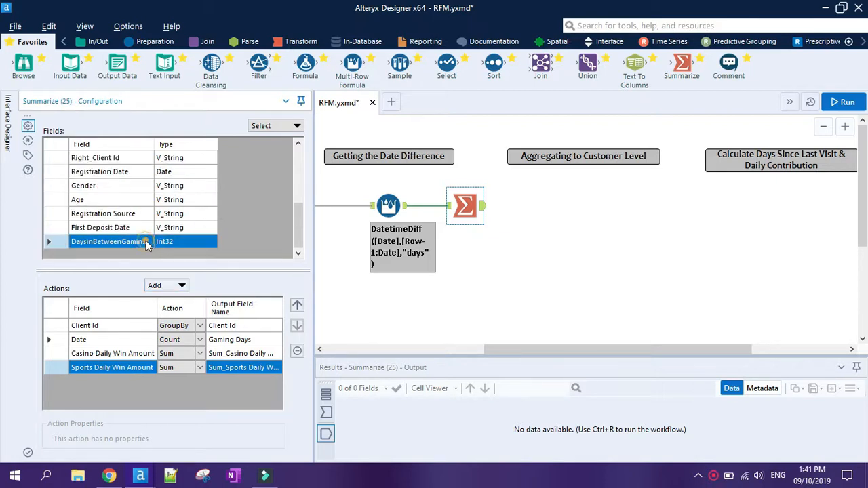
click(168, 287)
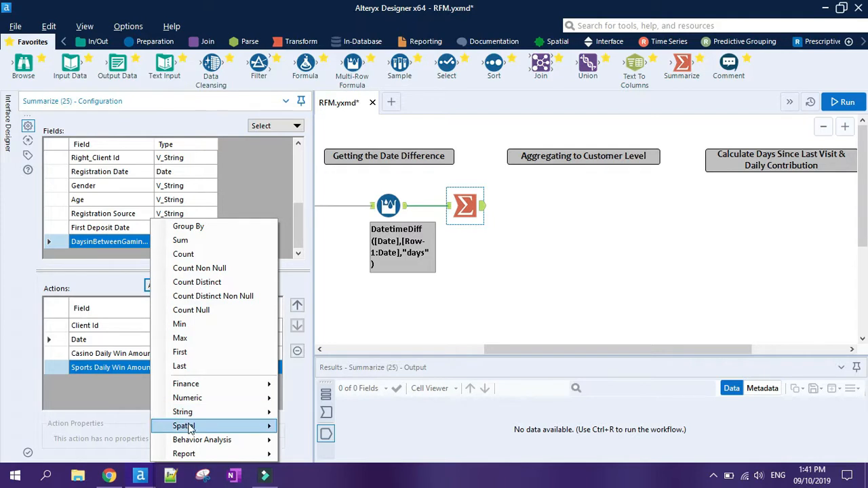
mouse_move(203, 456)
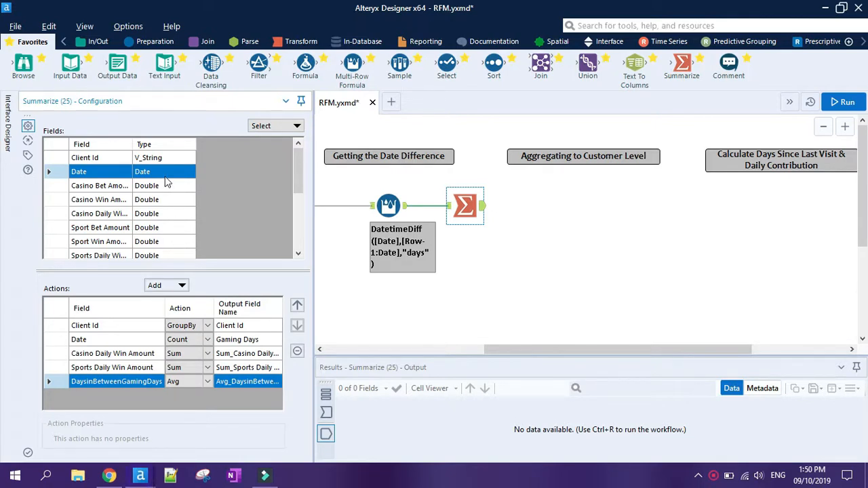
Add a Max action on the Date field in the Summarize tool, with the output field named Last Visit.
click(173, 285)
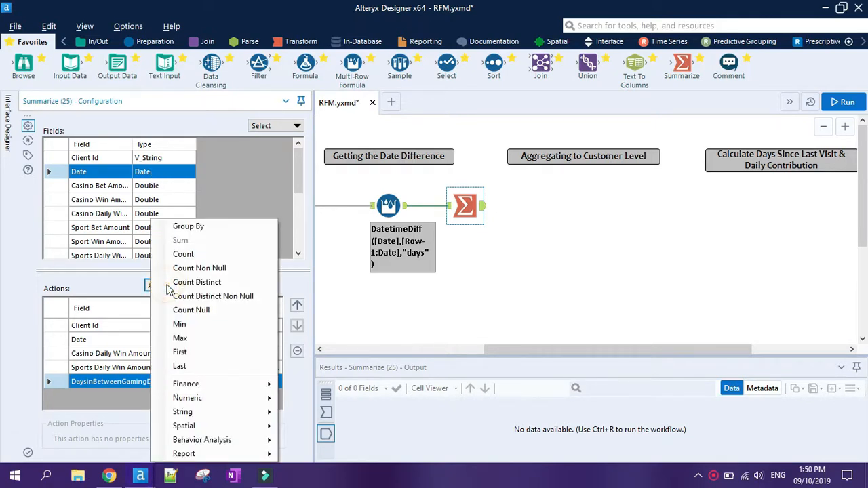
click(184, 339)
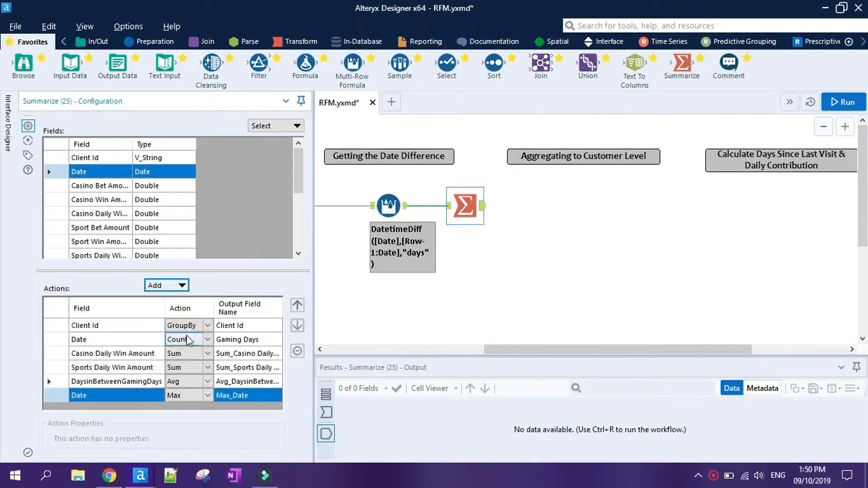
click(247, 395)
text(Last Visit)
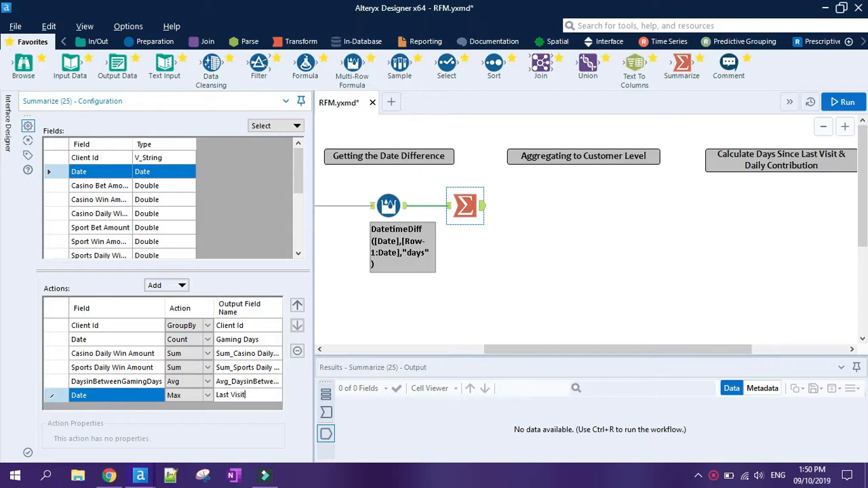
click(182, 285)
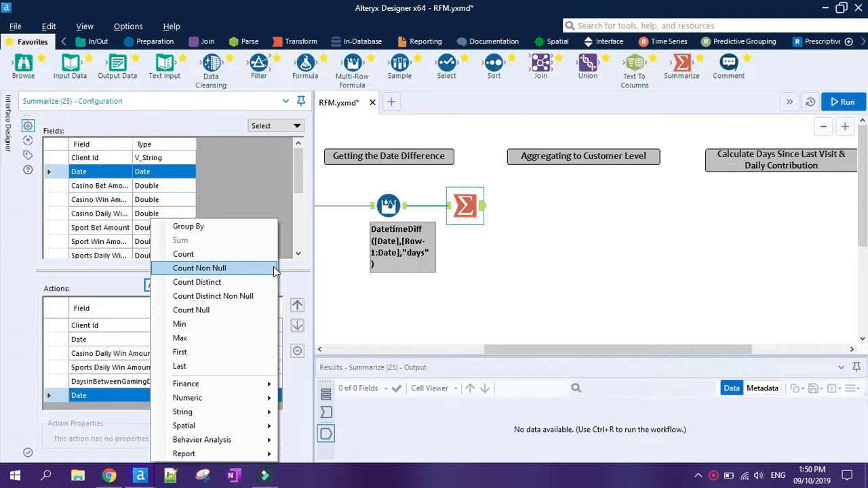
mouse_move(216, 429)
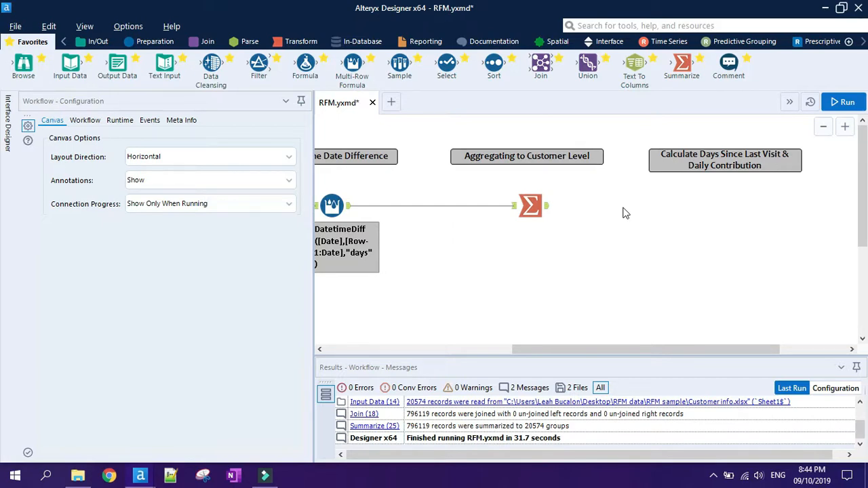
Add a Formula tool after the Summarize tool and create a new output column named DaysSinceLastVisit.
drag(305, 65, 617, 208)
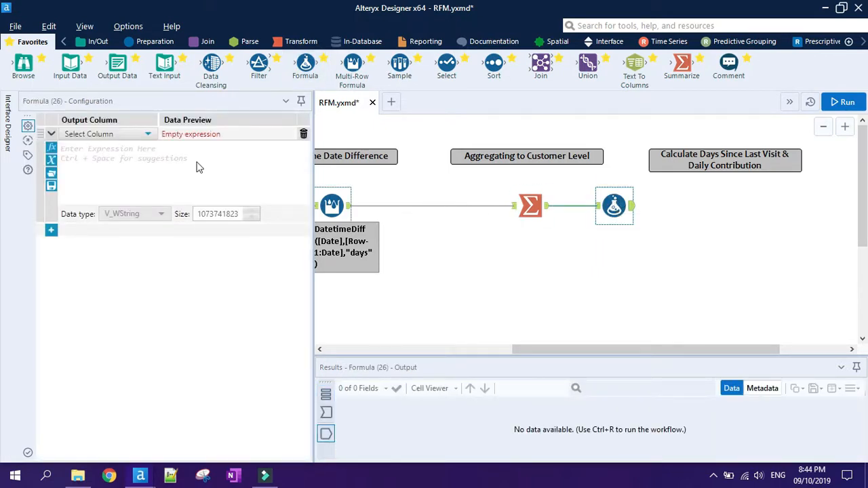
click(132, 135)
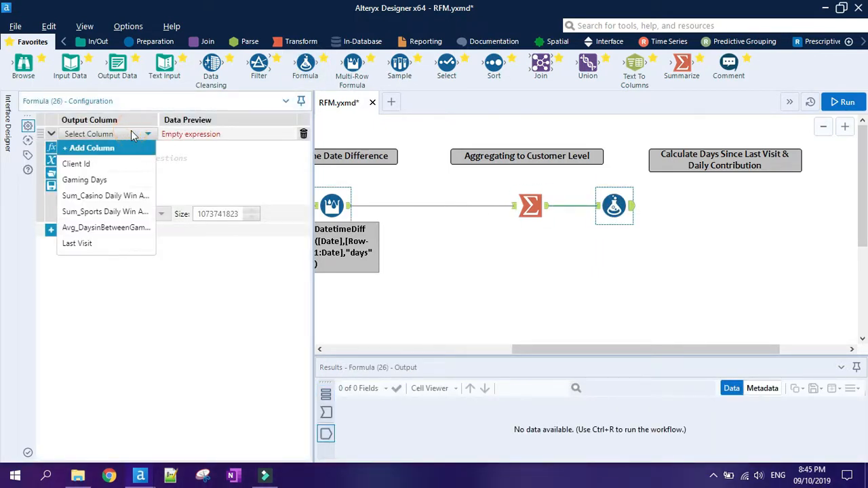
click(120, 149)
text(dAYS)
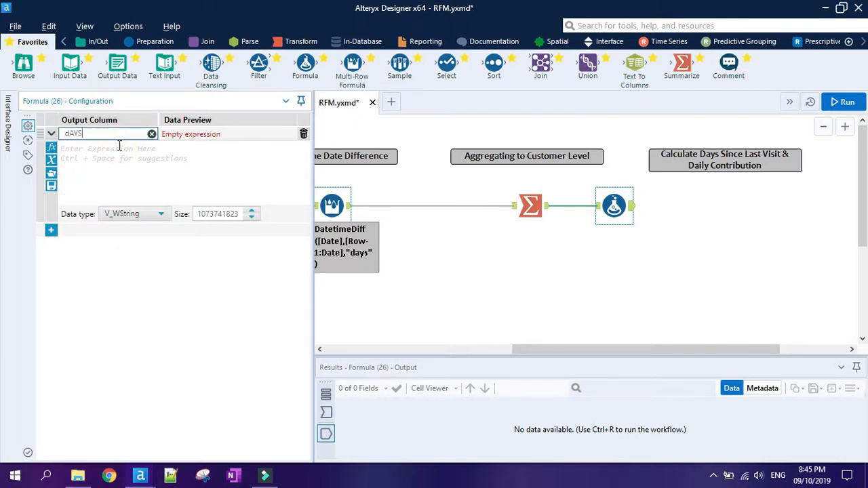
key(BackSpace)
key(BackSpace)
key(BackSpace)
key(BackSpace)
text(DaysSinceLastVisit)
Set the data type of the DaysSinceLastVisit column to Int64.
click(145, 223)
click(151, 216)
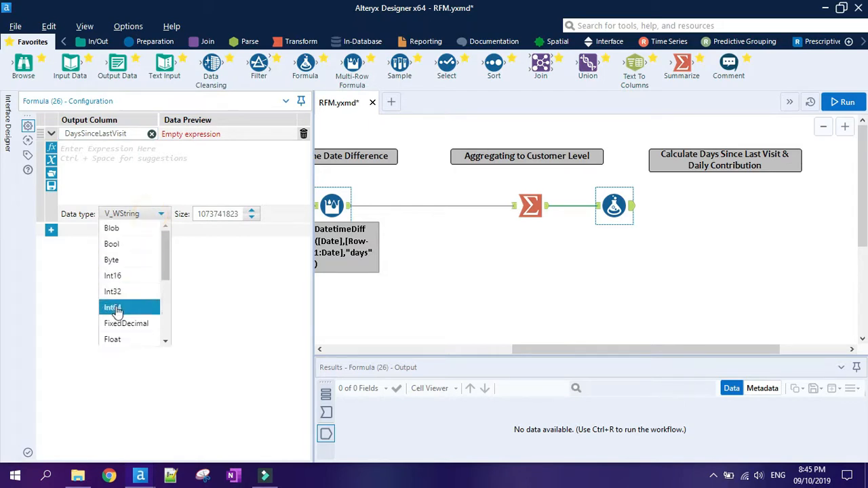
click(141, 306)
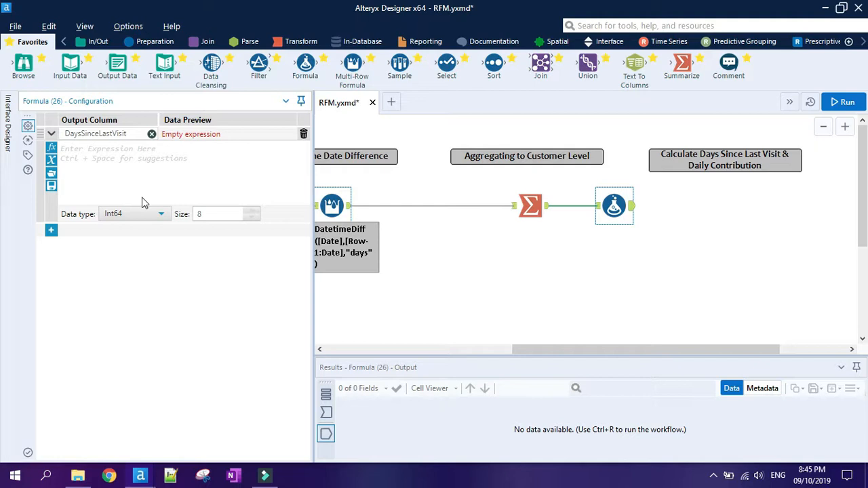
Enter the DaysSinceLastVisit expression as Datetimediff(datetimetoday(),[Last Visit],'days')-1.
click(166, 158)
text(D)
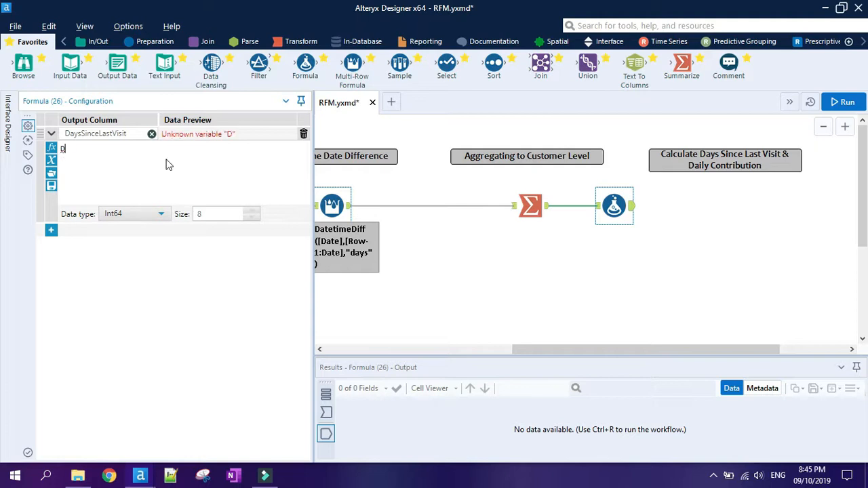
text(atetimediff)
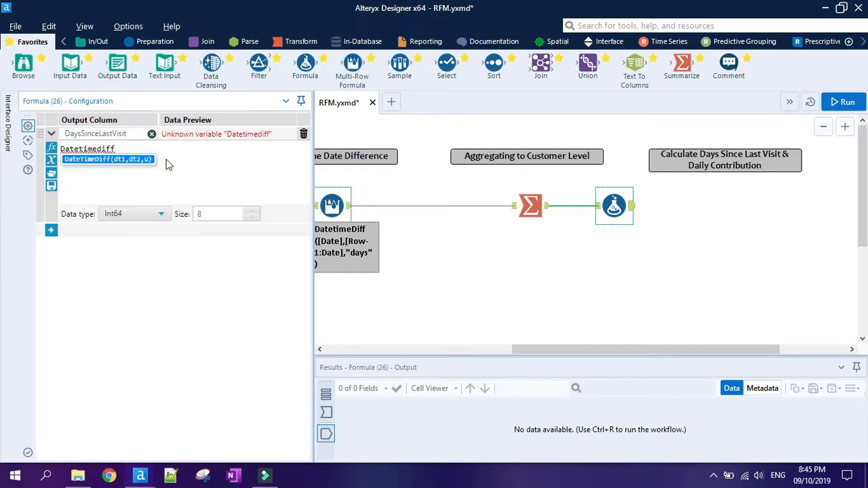
text(()
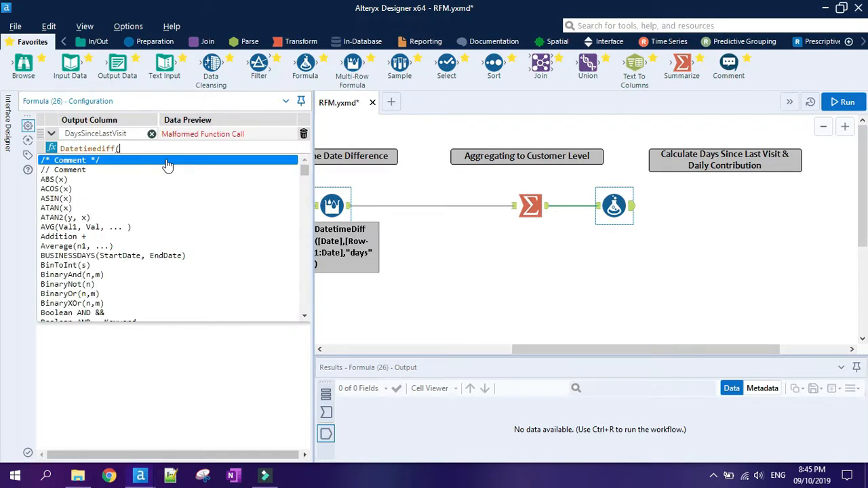
text(datetime)
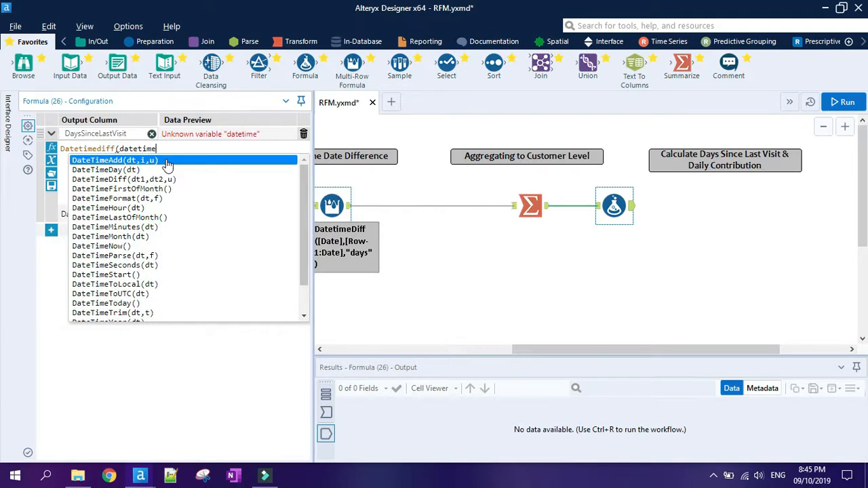
text(today())
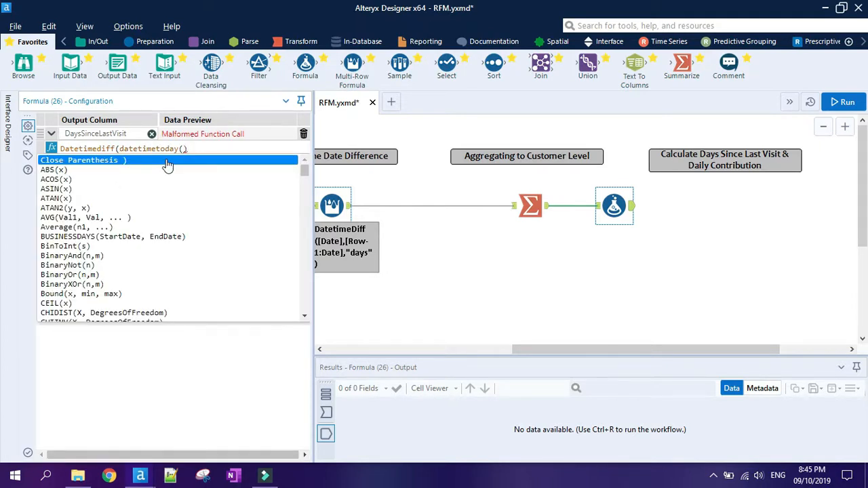
text(,)
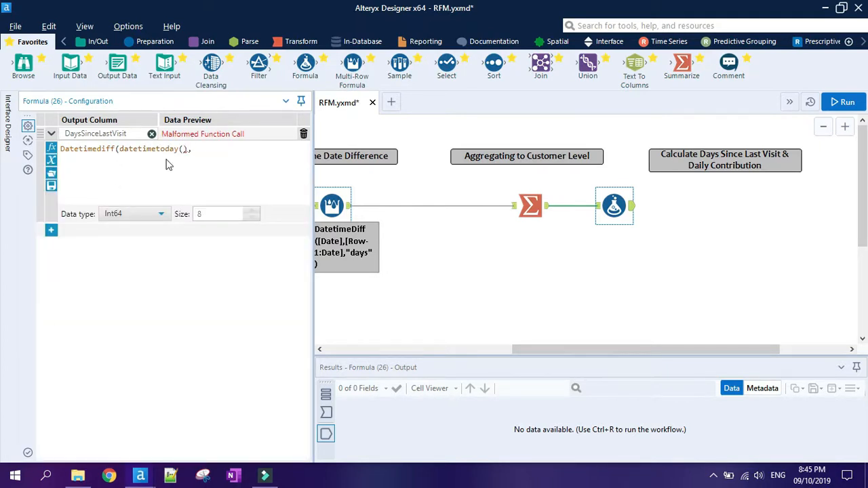
text(Last)
double_click(209, 170)
text('days)
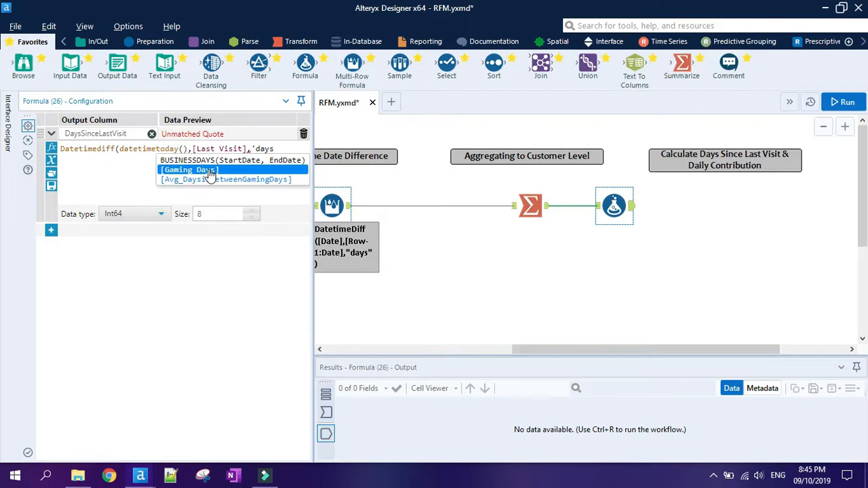
text(')-1)
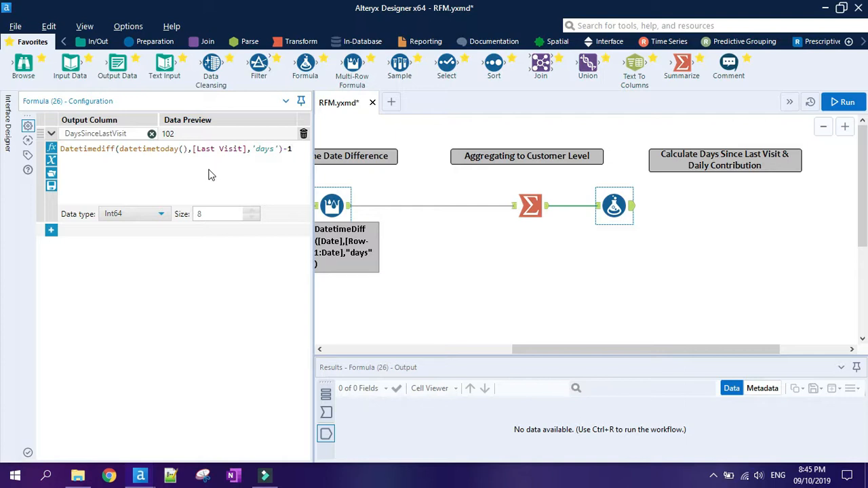
Add a second output column named Daily Contributions in the Formula tool.
click(51, 230)
click(79, 243)
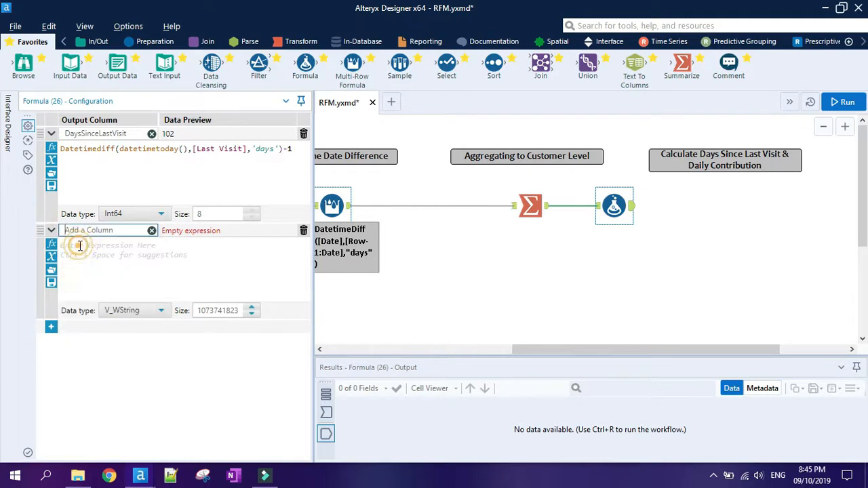
text(Daily Contributions)
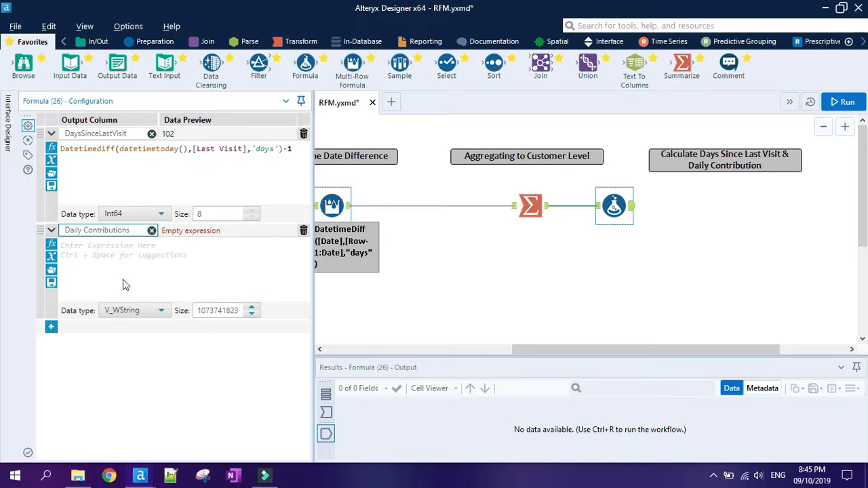
Set the Daily Contributions data type to FixedDecimal with precision 25 and scale 2.
click(134, 310)
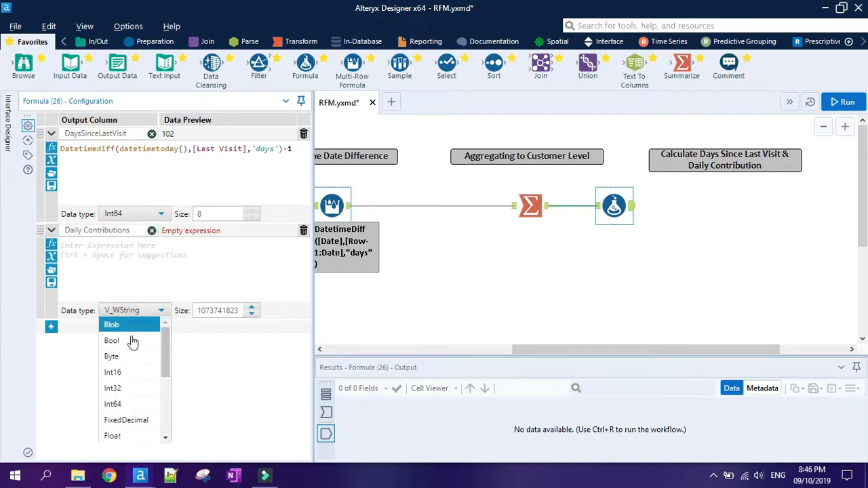
click(132, 417)
double_click(213, 310)
text(25)
click(279, 311)
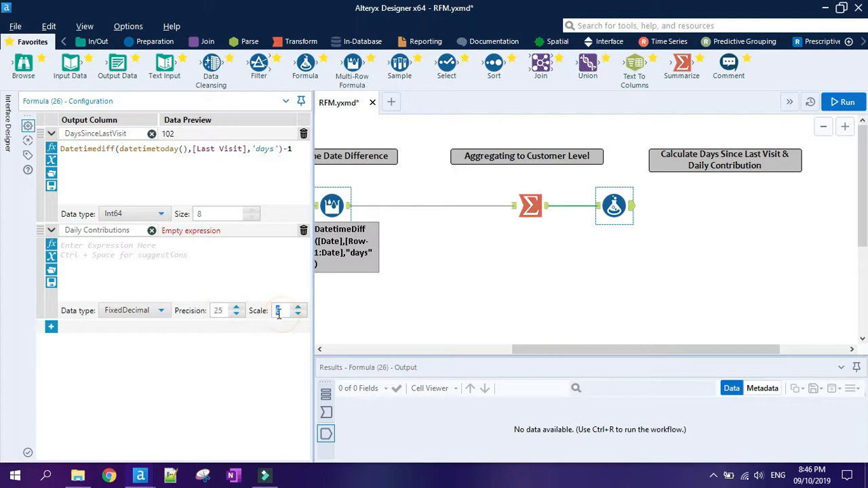
double_click(278, 309)
text(2)
Enter the Daily Contributions expression as ([Sum_Casino Daily Win Amount] + [Sum_Sports Daily Win Amount])/[Gaming Days].
click(178, 263)
text((Ca)
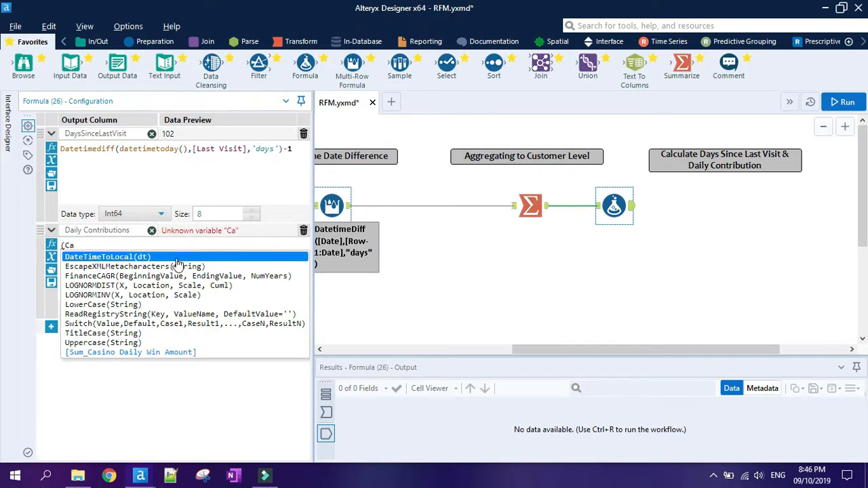
click(160, 352)
text(+)
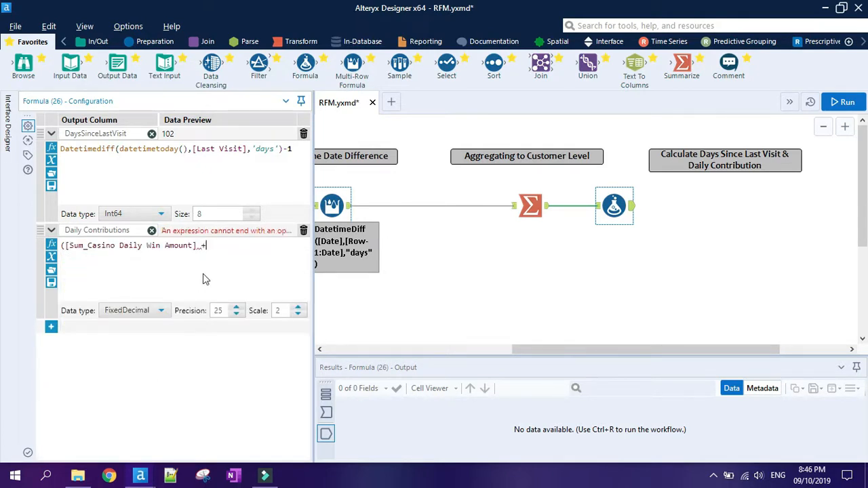
text( [Sum)
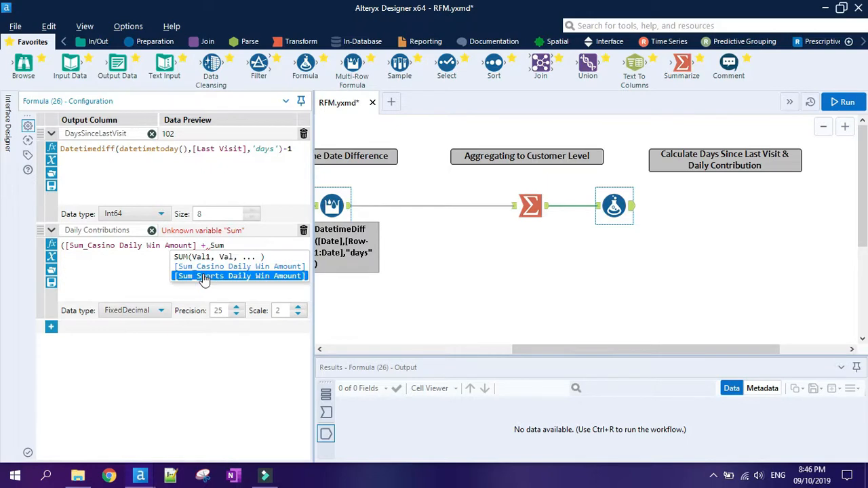
click(204, 277)
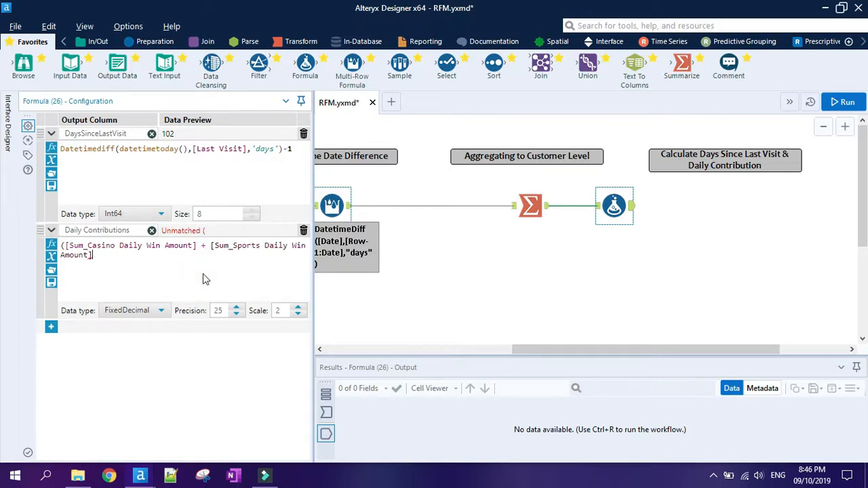
text()/Ga)
click(164, 268)
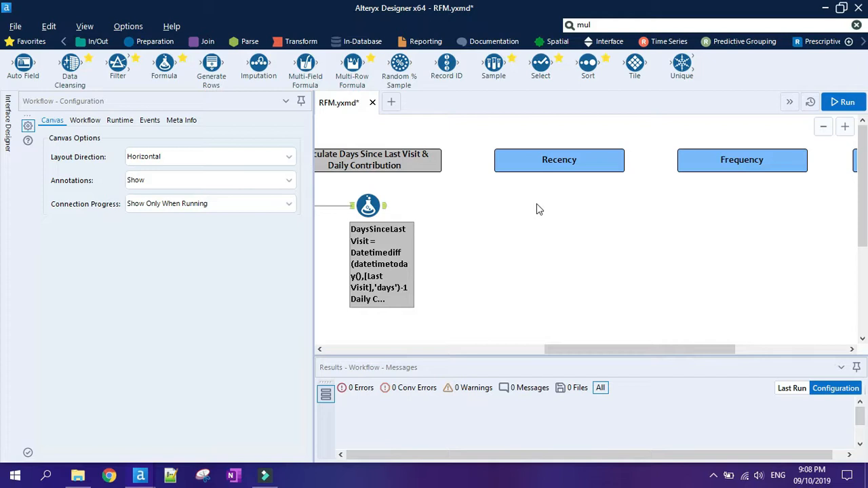
Add a Sort tool after the Formula tool and sort by DaysSinceLastVisit in descending order.
drag(588, 63, 452, 204)
click(120, 163)
click(121, 163)
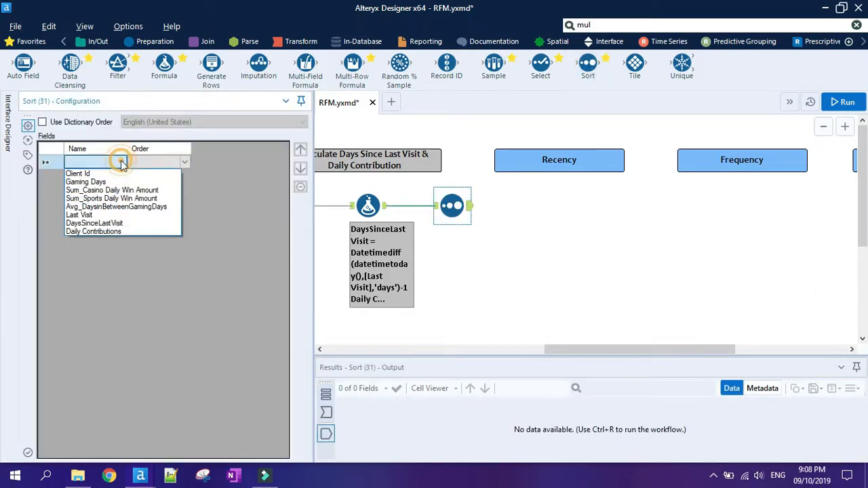
click(112, 223)
click(166, 164)
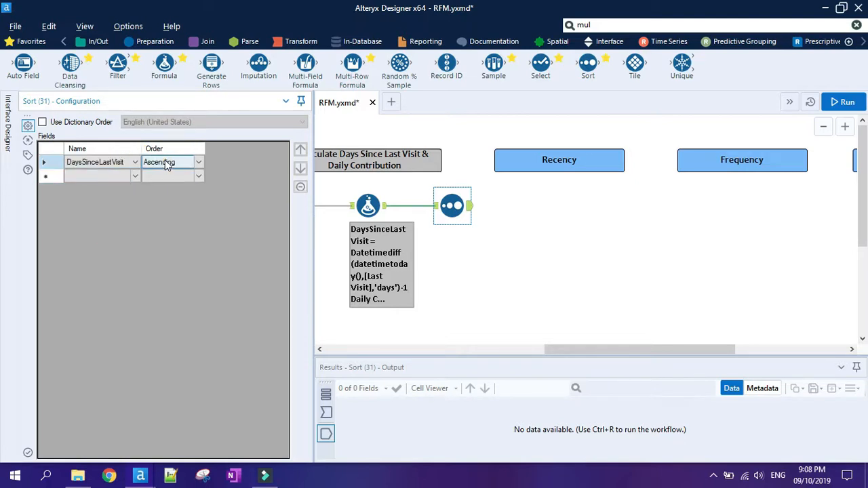
click(166, 164)
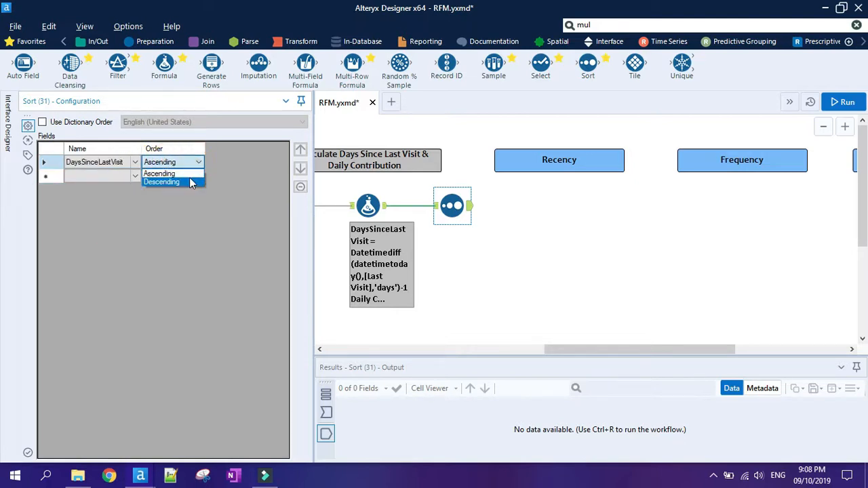
click(191, 182)
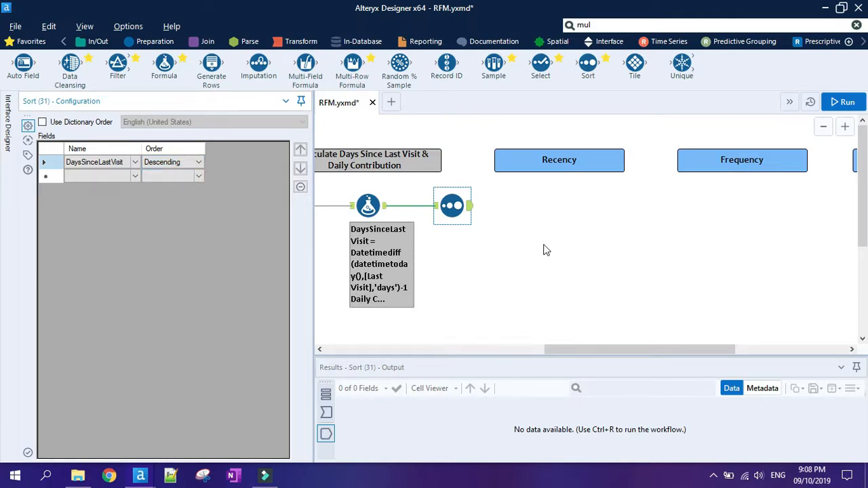
click(545, 250)
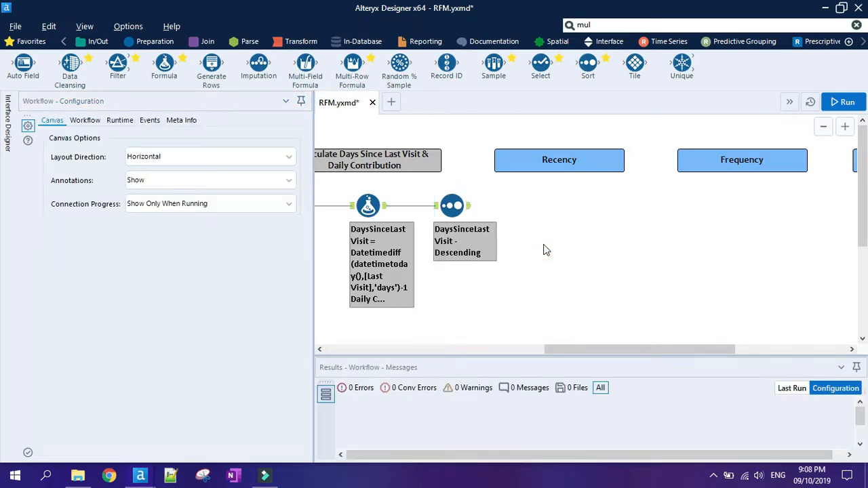
Add a Multi-Field Binning tool after the Recency sort and select DaysSinceLastVisit for binning.
click(604, 24)
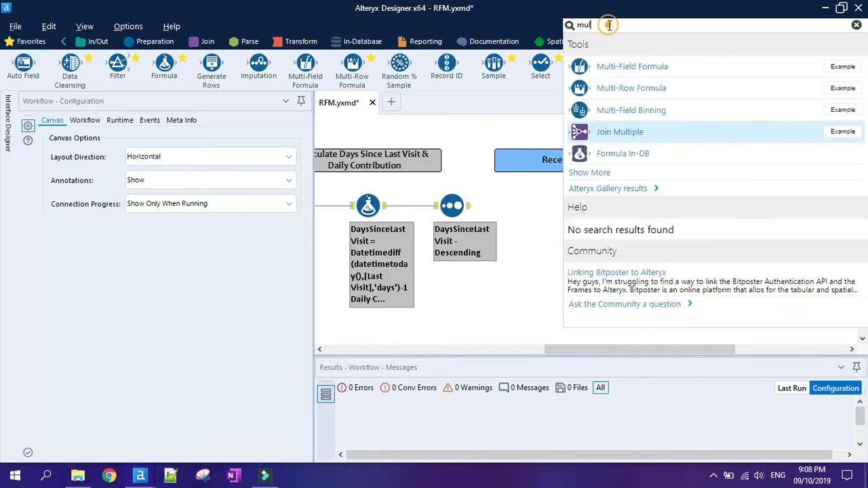
drag(633, 115, 536, 206)
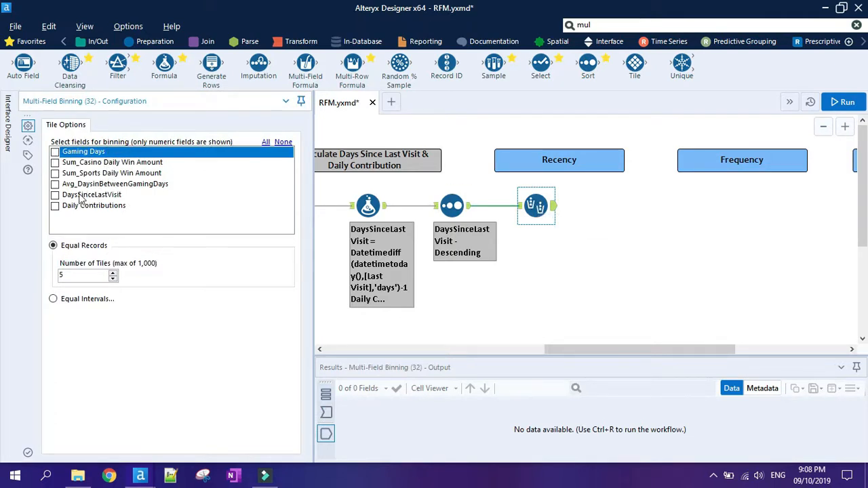
click(55, 194)
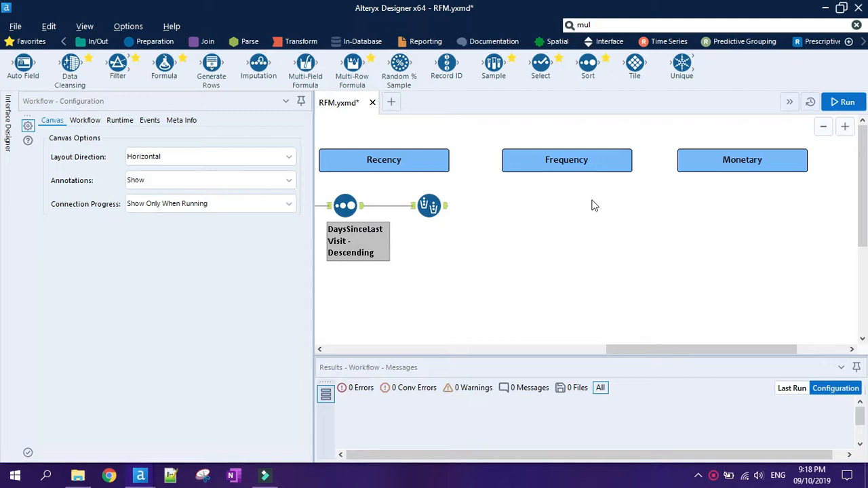
Add a Sort tool under Frequency after the recency binning and sort by Gaming Days in ascending order.
drag(588, 63, 513, 206)
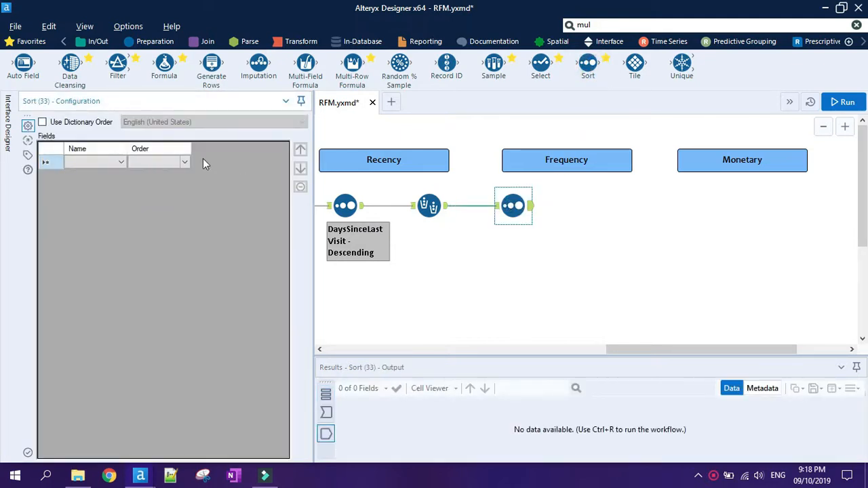
click(123, 161)
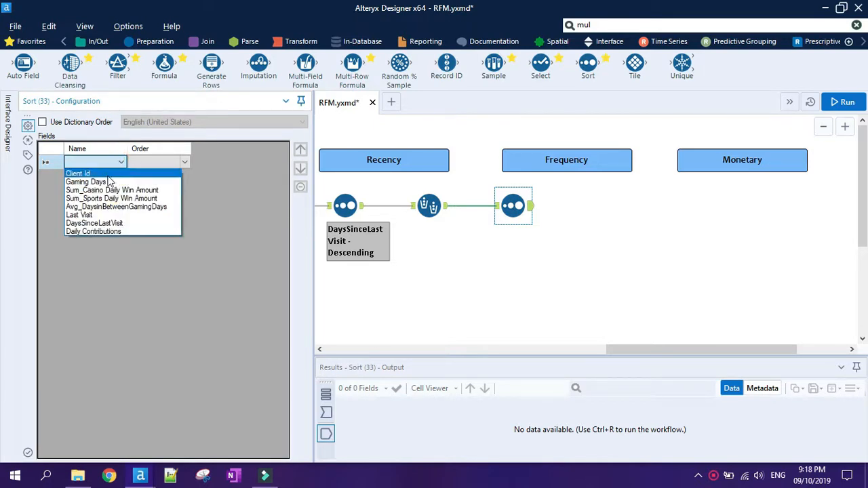
click(103, 188)
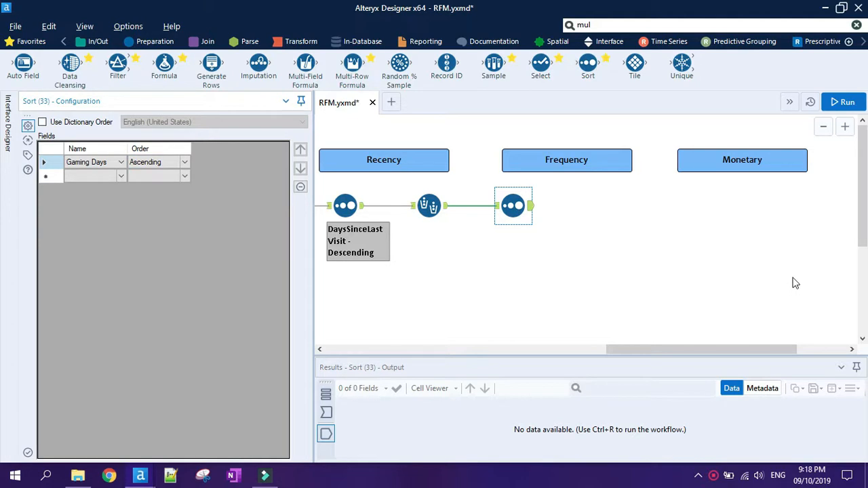
Add a Multi-Field Binning tool after the Frequency sort and select Gaming Days for binning.
click(643, 23)
drag(630, 111, 590, 204)
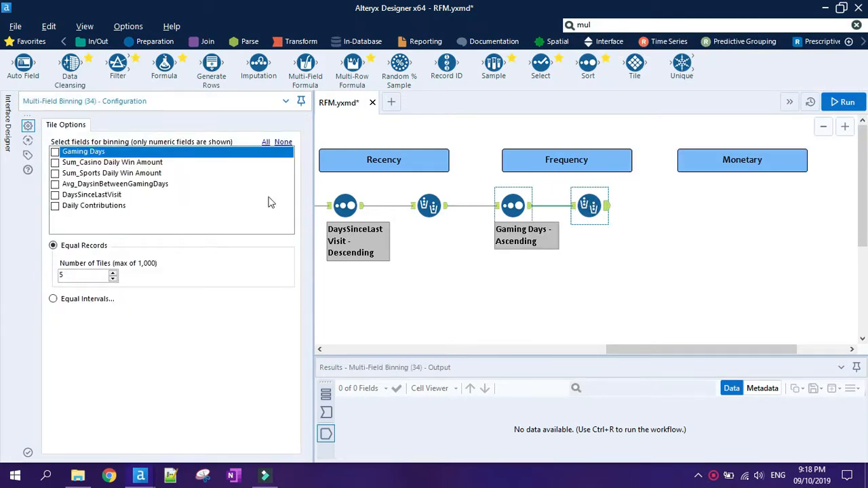
click(55, 153)
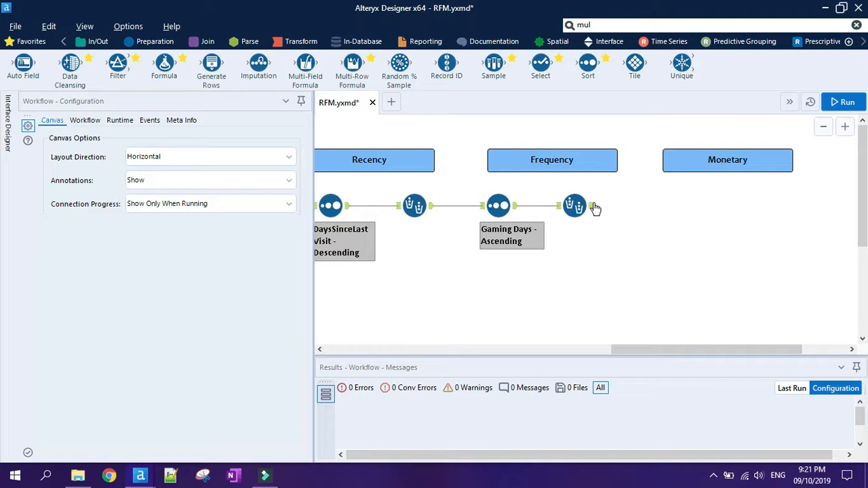
Add a Sort tool under Monetary after the frequency binning and sort by Daily Contributions in ascending order.
drag(588, 64, 656, 203)
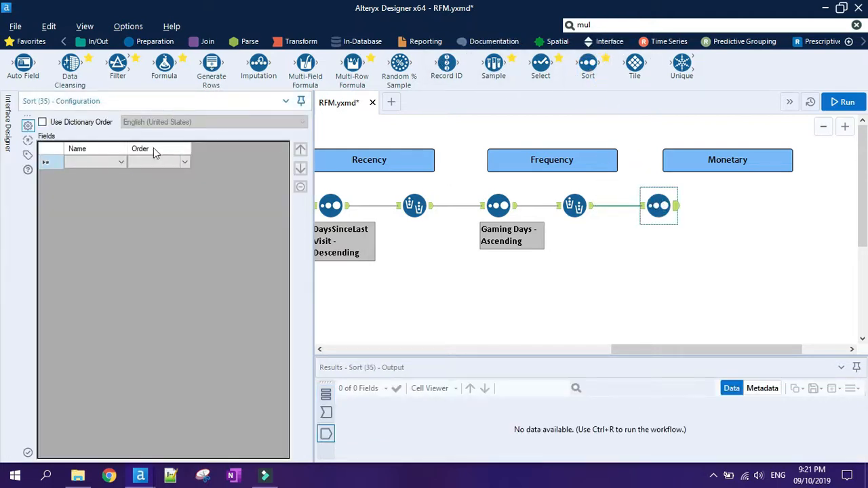
click(119, 163)
click(98, 232)
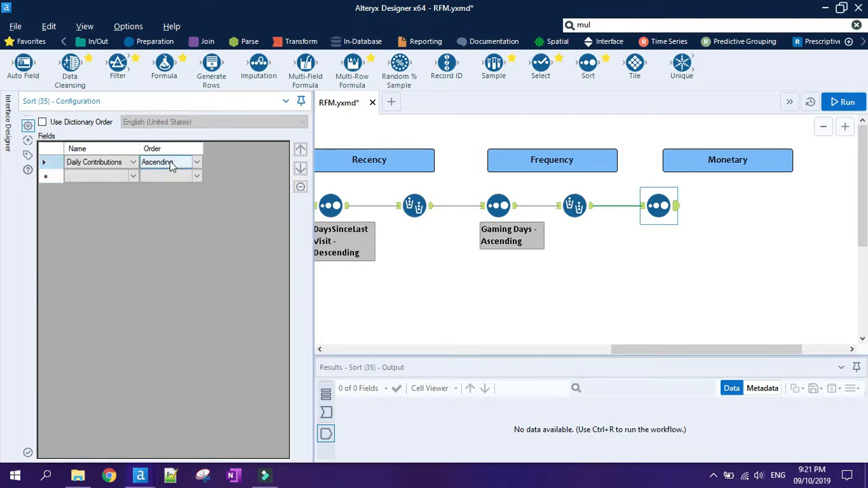
Add a Multi-Field Binning tool after the Monetary sort and select Daily Contributions for binning.
click(596, 24)
drag(626, 110, 742, 205)
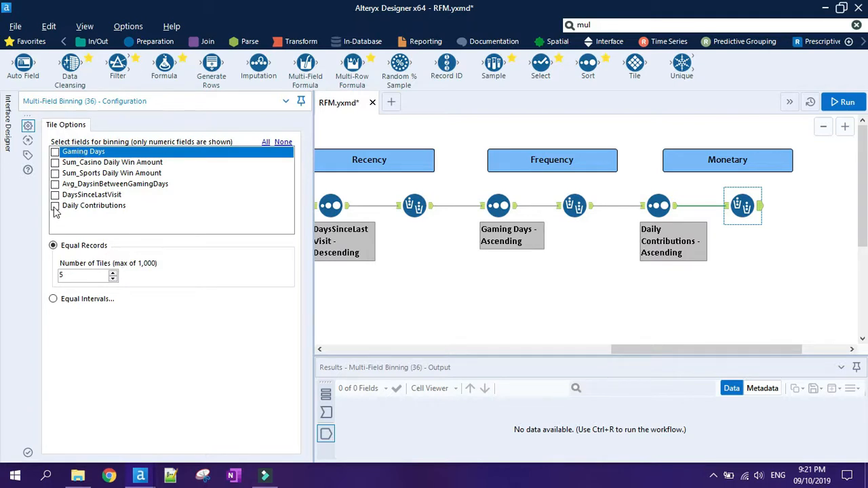
click(55, 206)
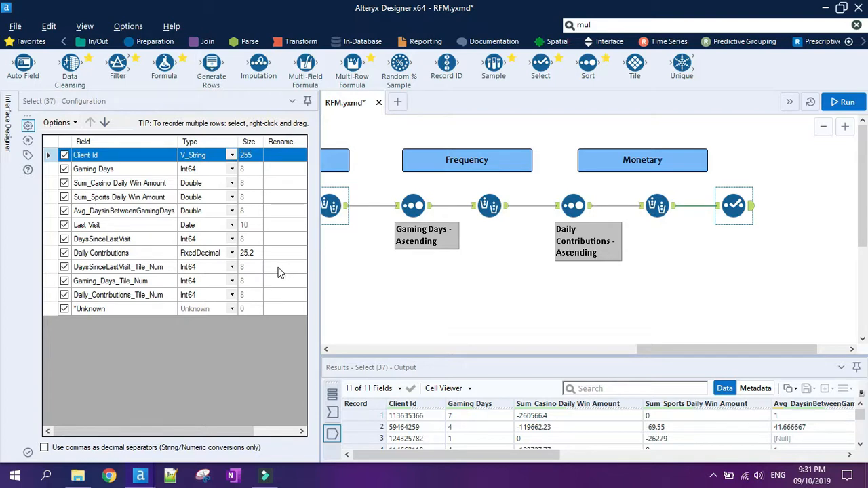
Rename DaysSinceLastVisit_Tile_Num to Recency Rank, Gaming_Days_Tile_Num to Frequency Rank and Daily_Contributions_Tile_Num to Monetary Rank in the Select tool.
click(278, 267)
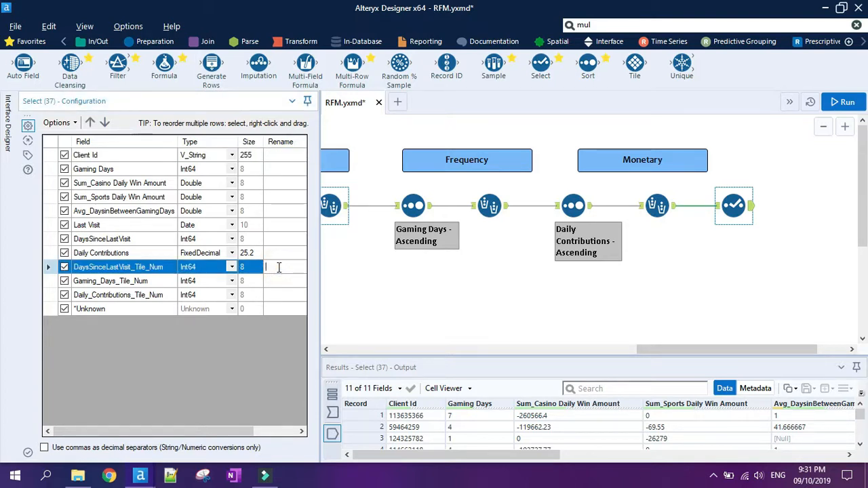
text(Recency Rank)
click(275, 280)
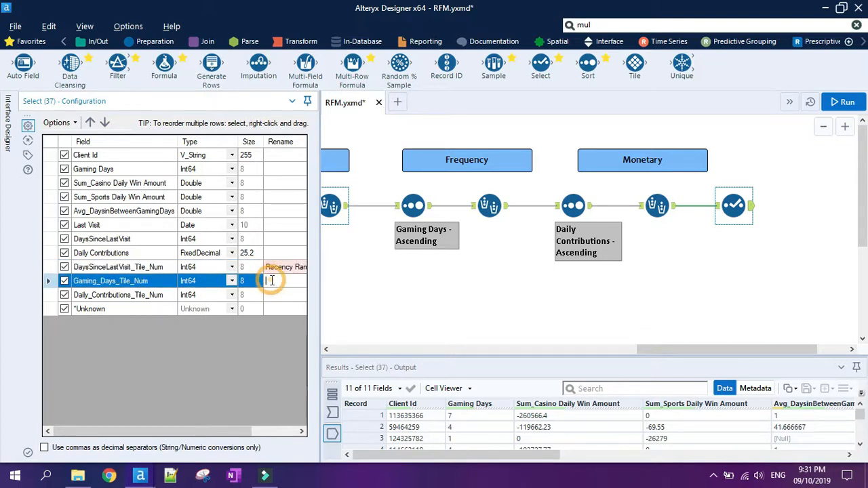
text(Frequenc)
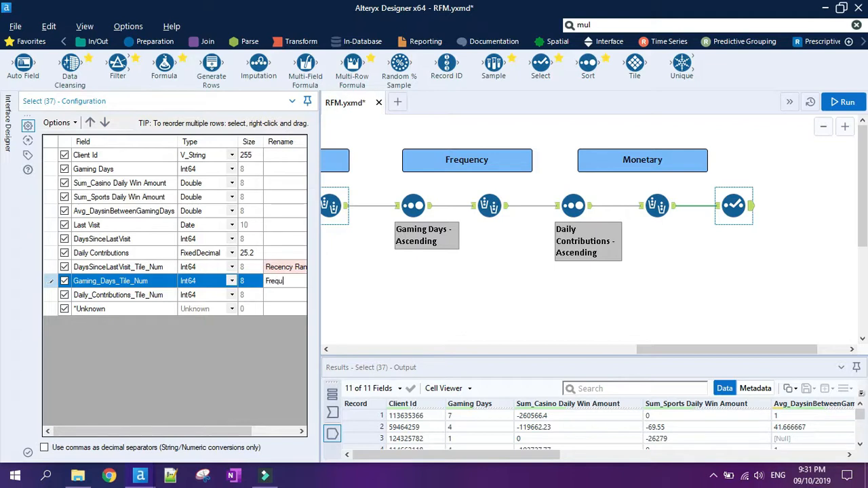
text(y Rank)
click(292, 294)
text(Monetary R)
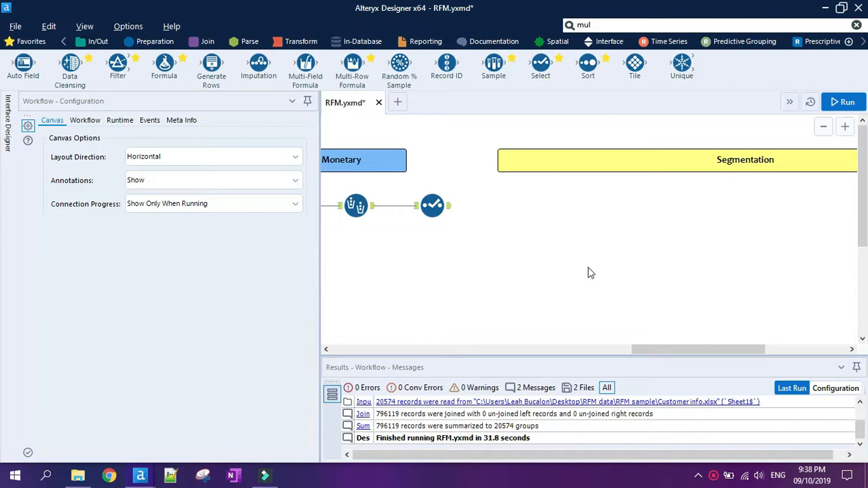
Add a Filter tool after the Select tool under Segmentation, with the custom condition [Recency Rank] in (1,2).
drag(110, 76, 523, 205)
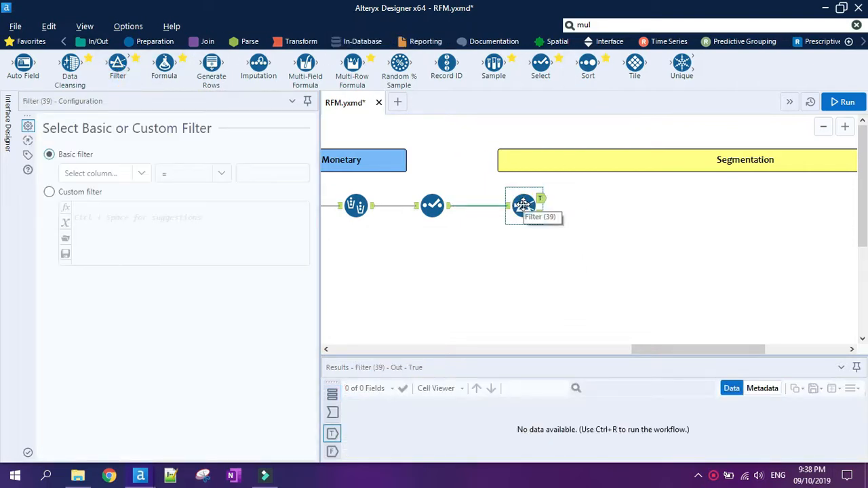
click(79, 193)
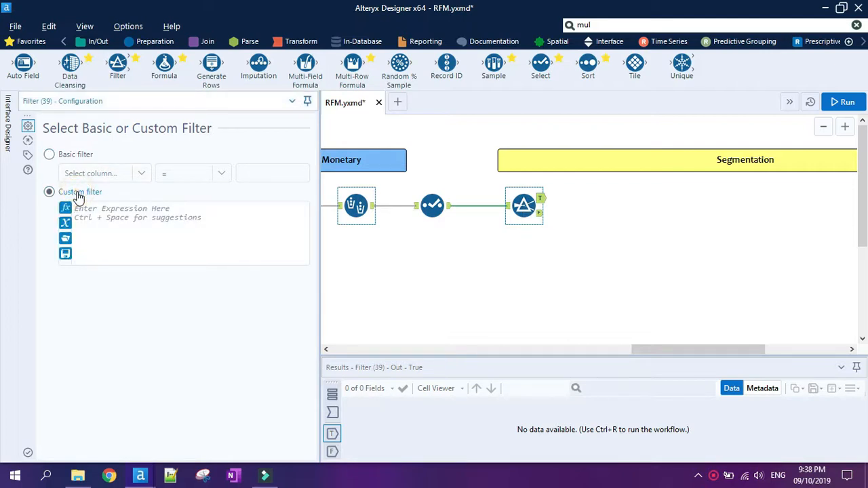
click(125, 210)
text(recen)
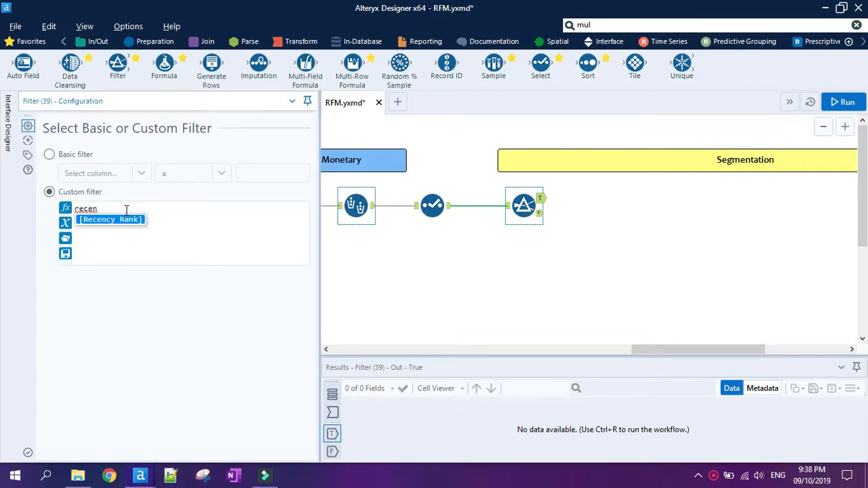
click(111, 219)
text(in (1,)
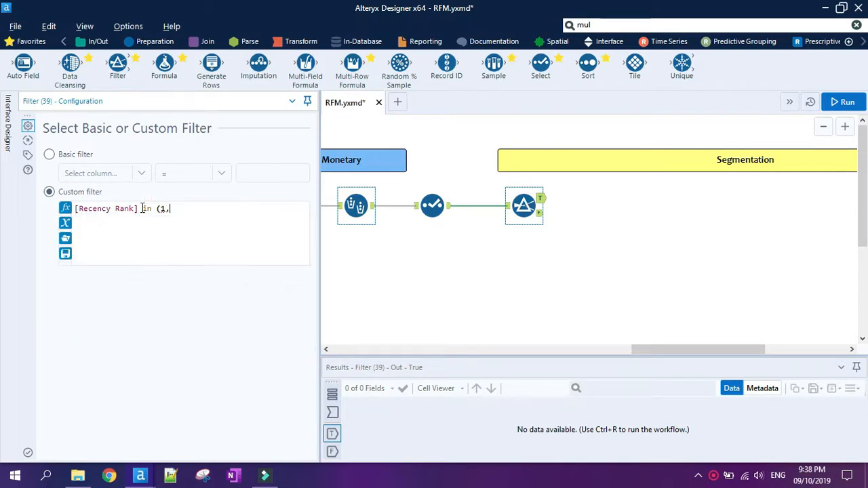
text(2) and Fre)
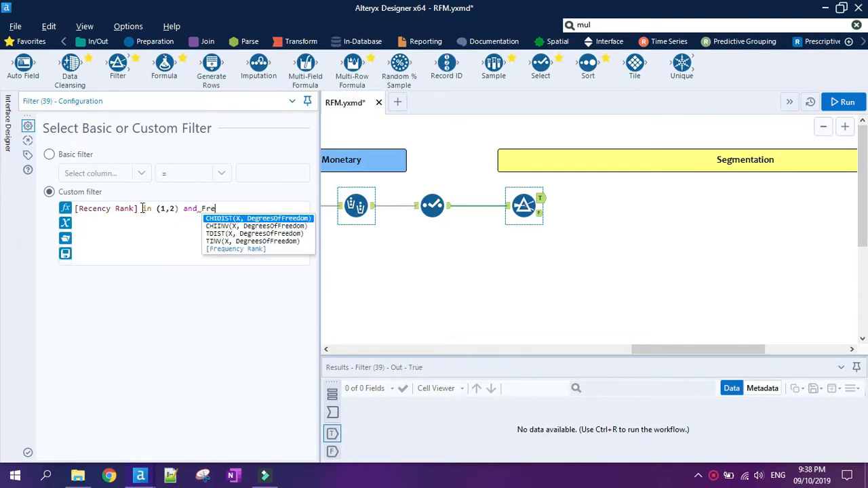
Extend the custom filter condition with and [Frequency Rank] = 5 and [Monetary Rank] = 5.
click(214, 248)
text(= 5)
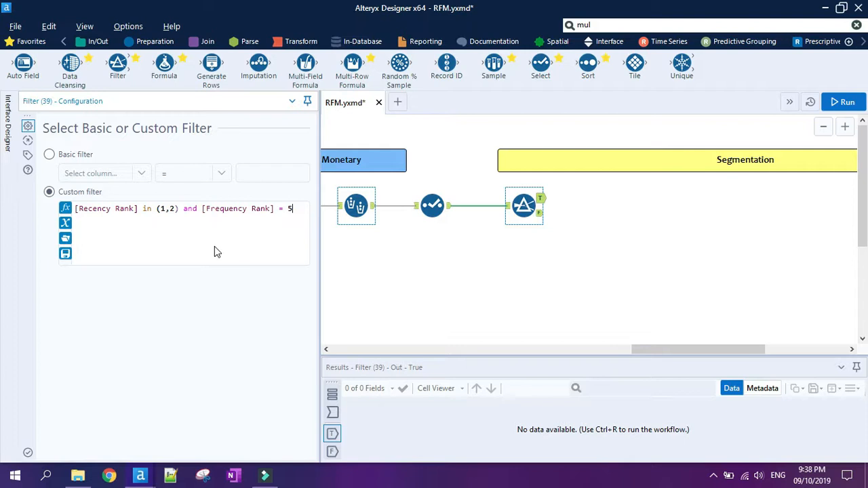
key(Return)
text(and Mon)
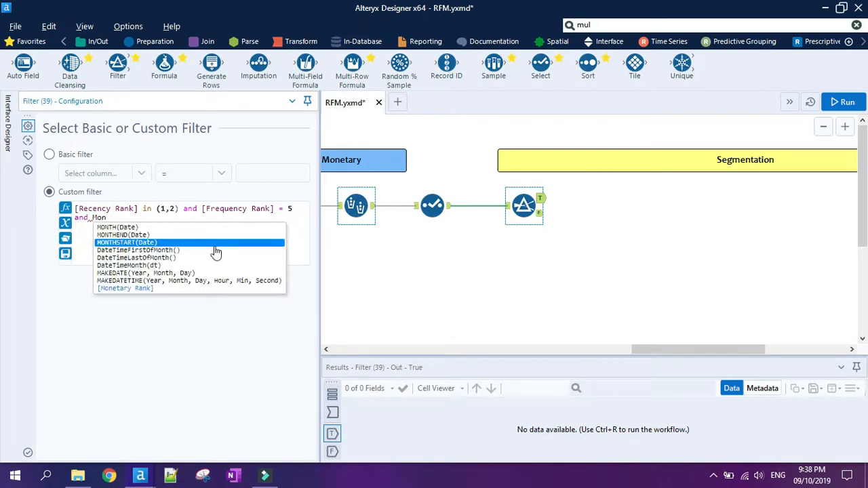
double_click(173, 288)
text(=)
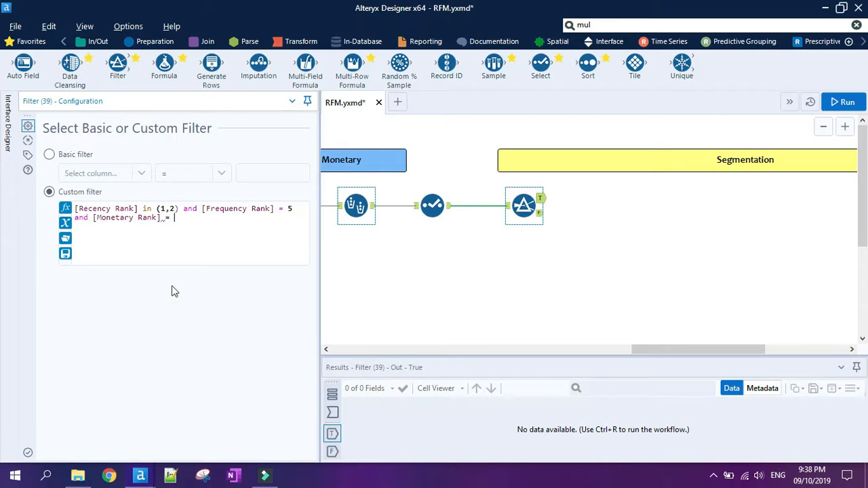
text( 5)
click(608, 255)
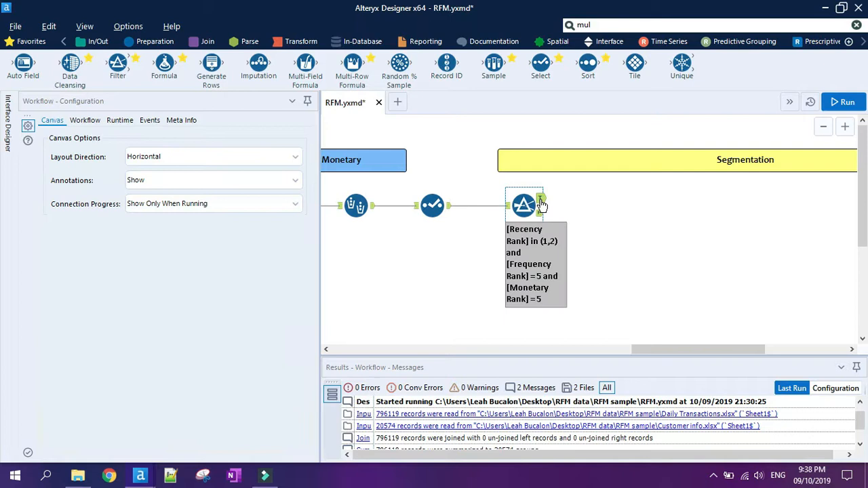
Add a Formula tool on the filter's True output and create a new output column named Segment Number.
click(541, 201)
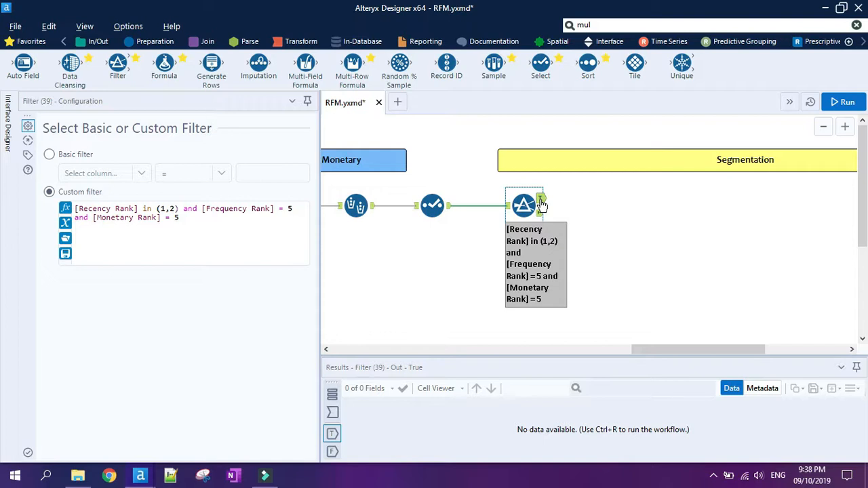
drag(164, 64, 599, 198)
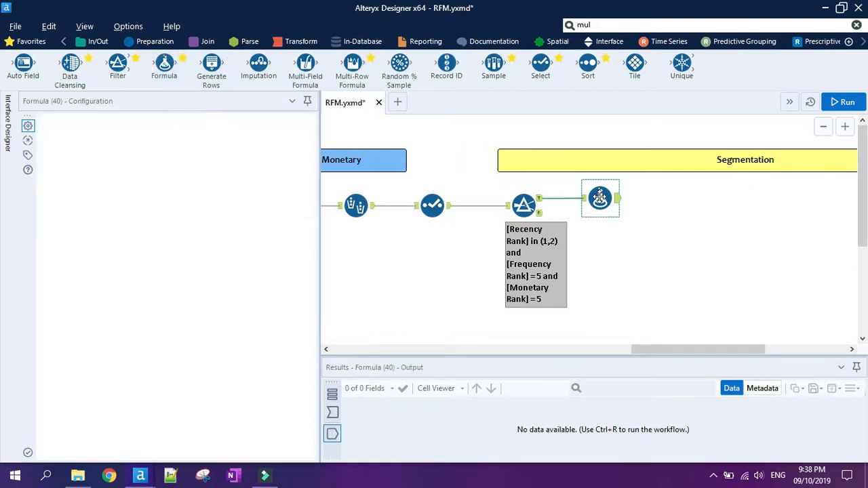
click(138, 138)
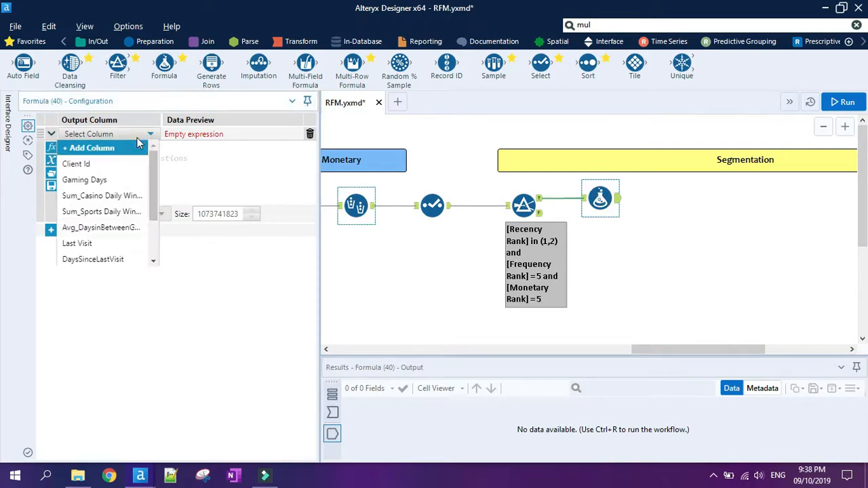
click(119, 148)
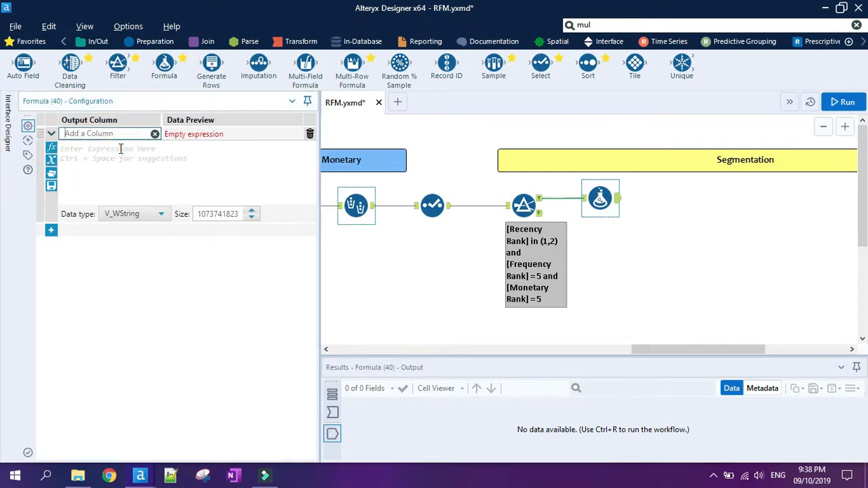
text(Segment Number)
Set the Segment Number column's data type to Int16 and its expression to 1.
click(143, 212)
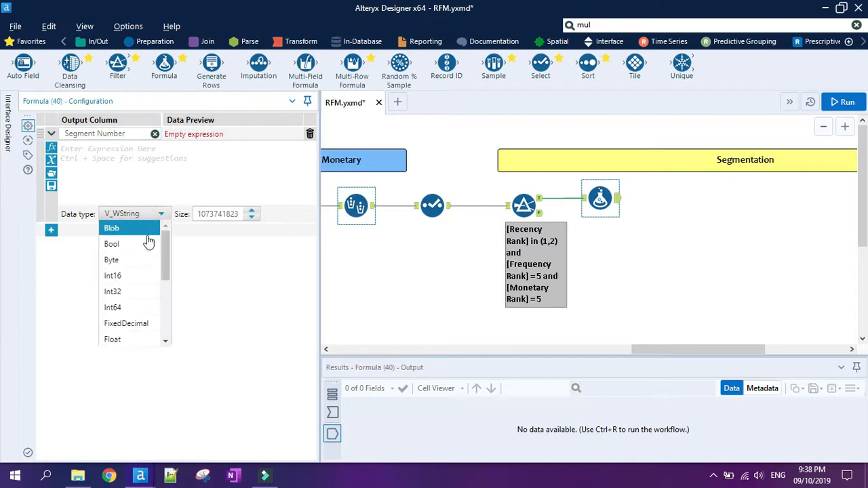
click(130, 276)
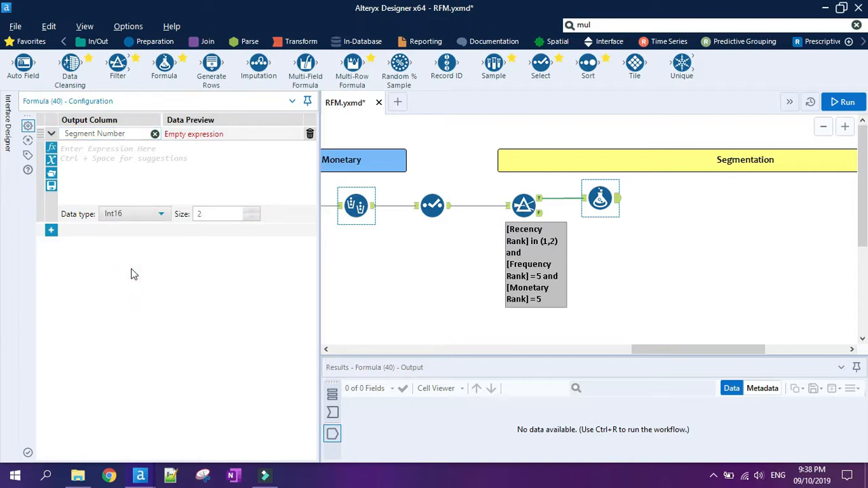
click(141, 155)
text(1)
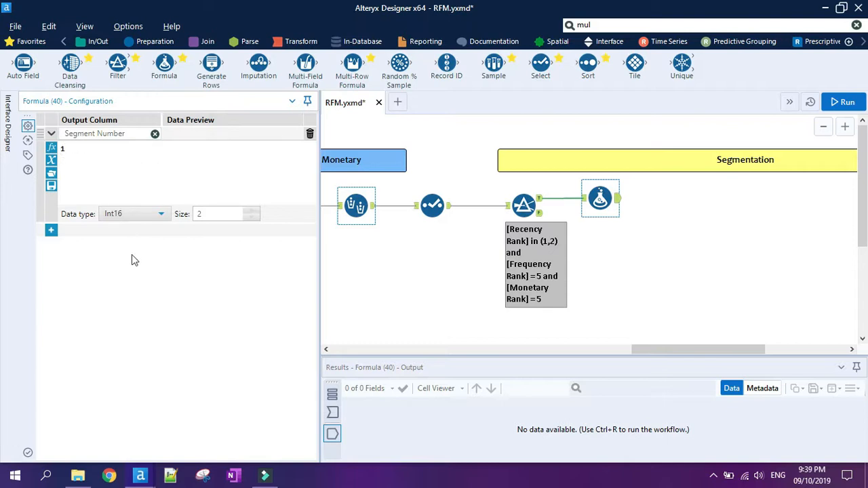
Add a second output column named Segment Name to the Formula tool with a size of 255.
click(51, 230)
click(101, 231)
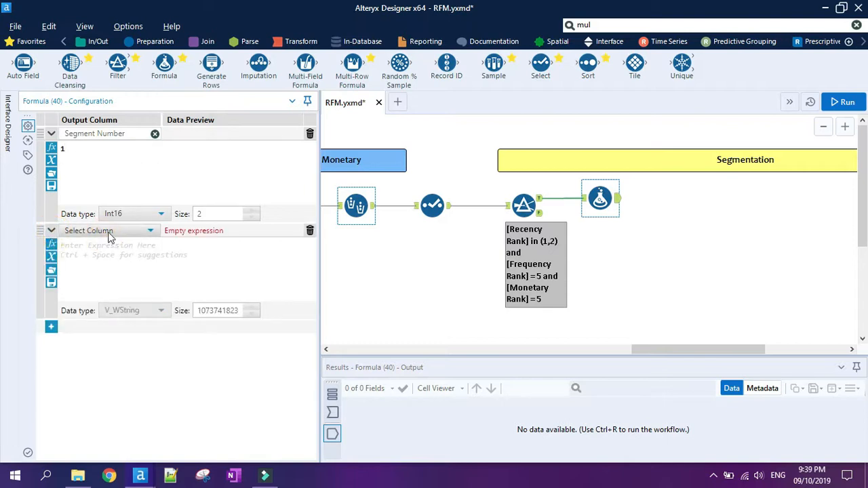
click(105, 245)
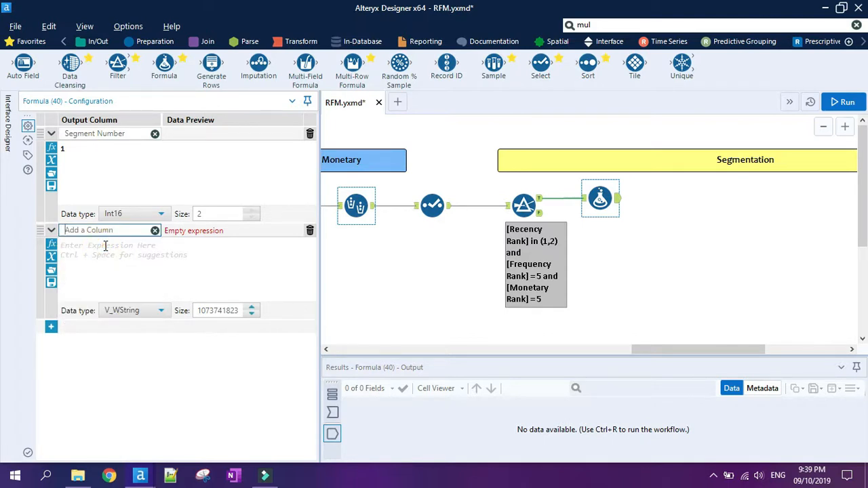
text(Segment Name)
click(218, 310)
double_click(218, 310)
text(255)
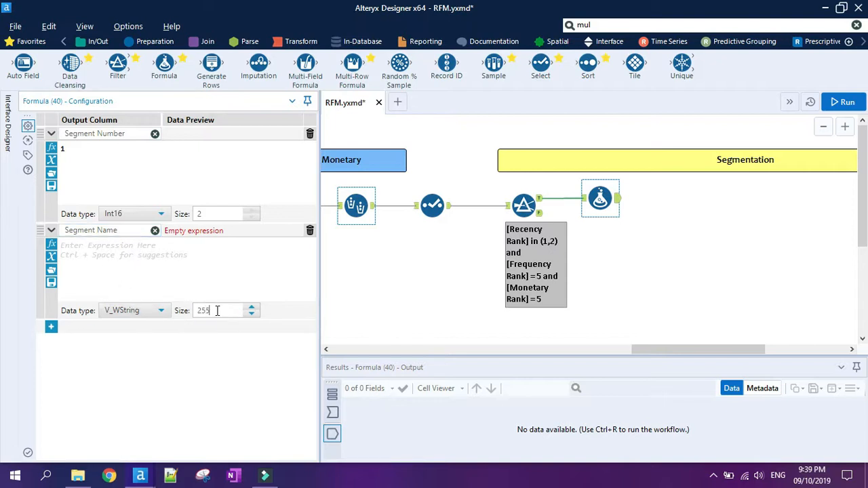
Set the Segment Name expression to "Champions / Best Customers".
click(194, 265)
text("Cha)
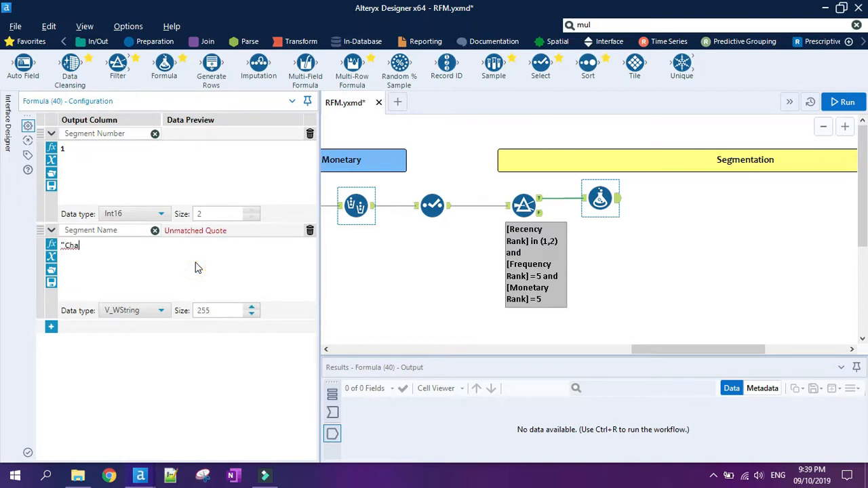
text(mpions / Best Customers)
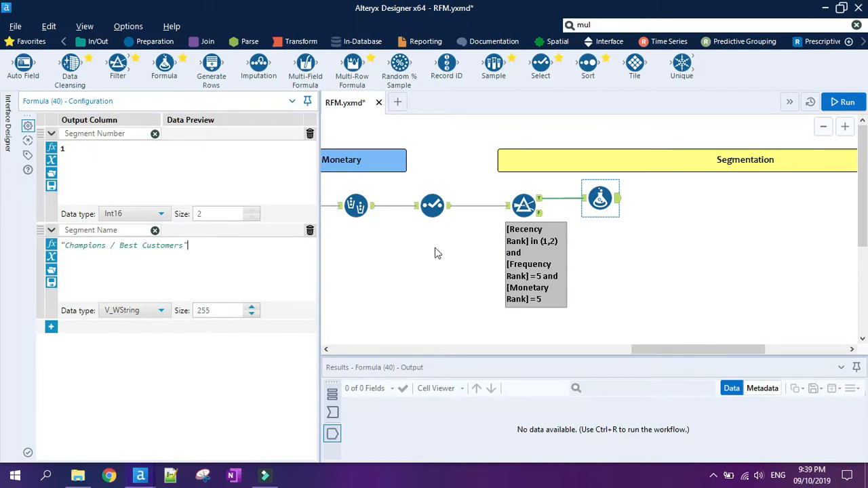
click(645, 236)
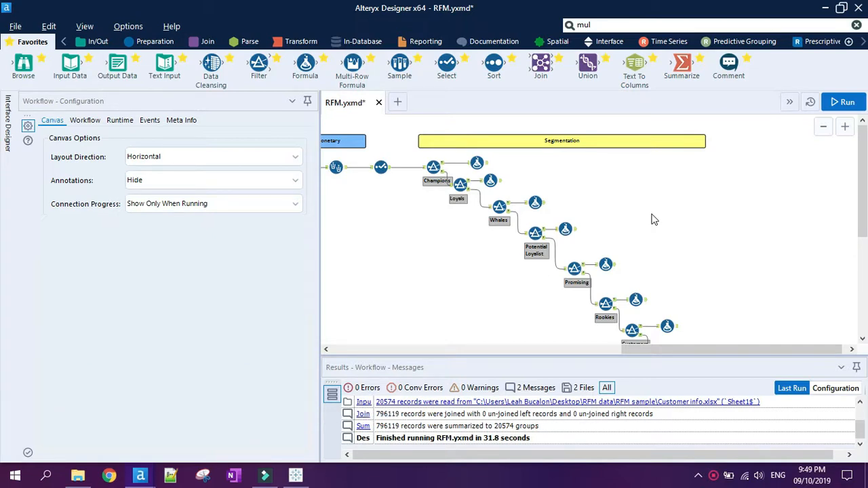
Add a Union tool beyond the segment branches and connect the Formula outputs of Champions, Loyals, Whales, Potential Loyalist, Promising and Rookies to it.
drag(586, 71, 703, 162)
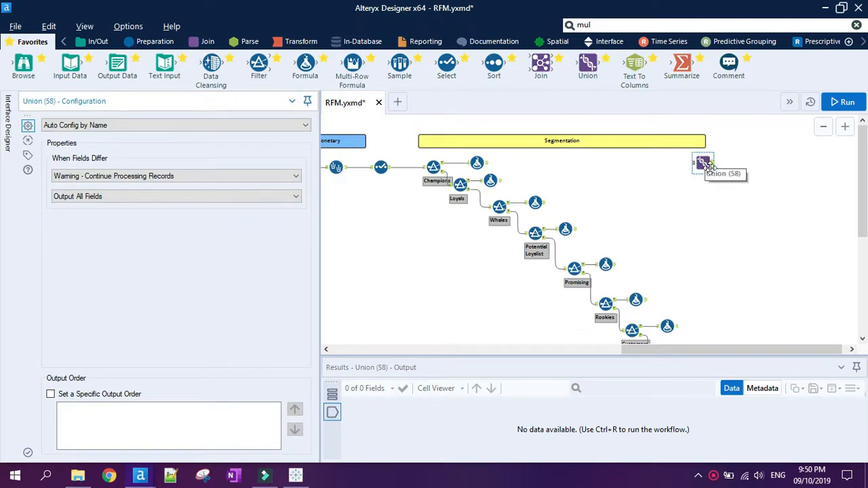
drag(492, 167, 701, 163)
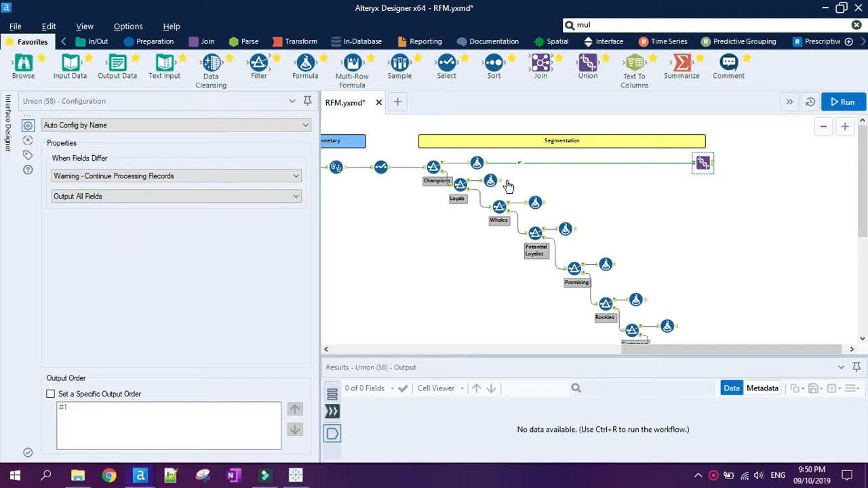
drag(500, 181, 703, 165)
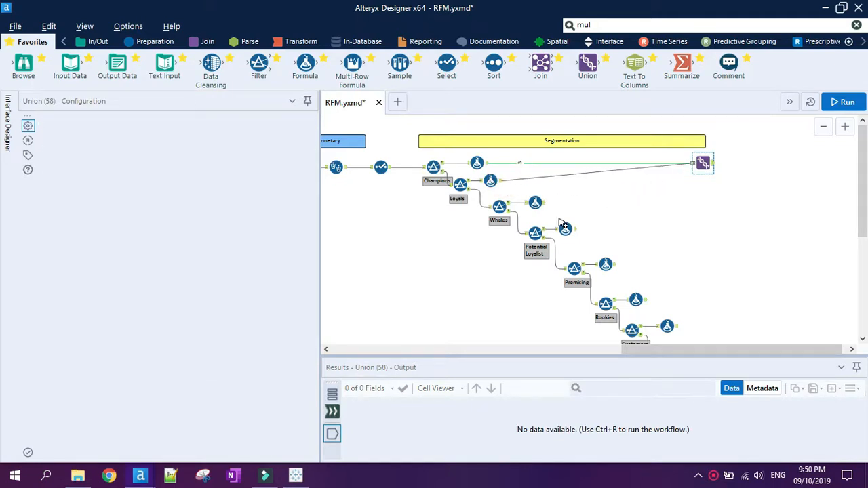
drag(543, 202, 703, 164)
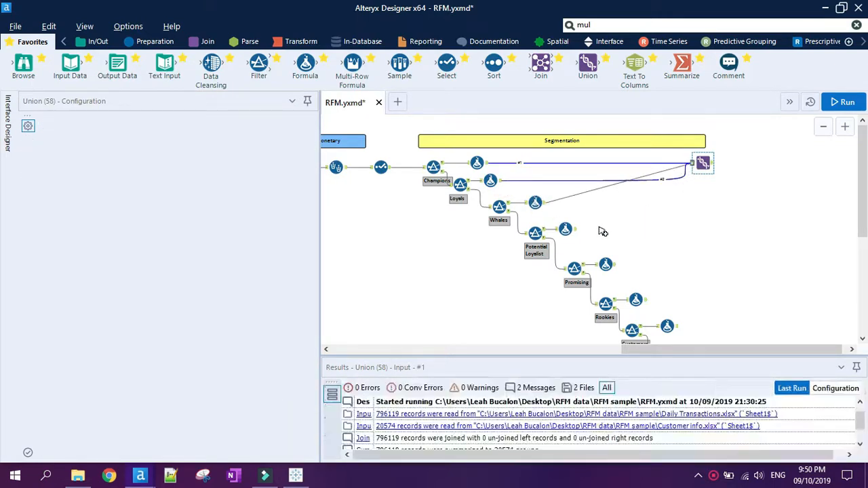
drag(574, 229, 696, 174)
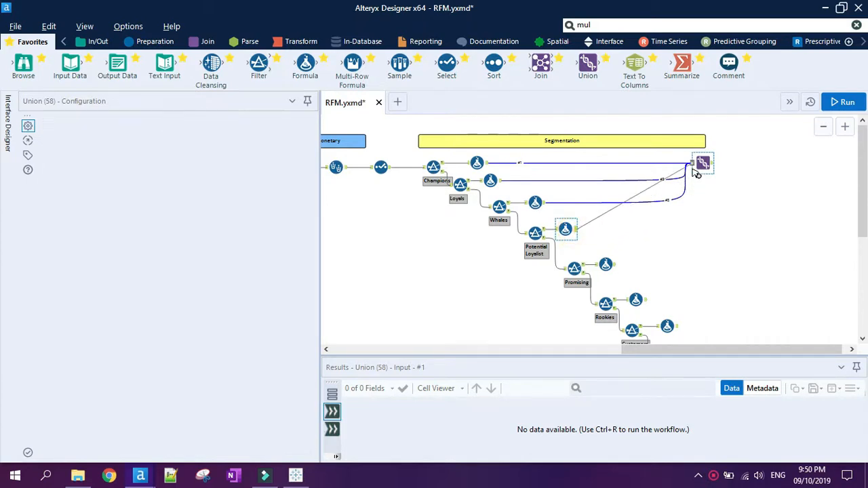
drag(615, 264, 696, 180)
drag(648, 300, 699, 169)
Connect the Formula outputs of Customers Needing Attention, About to Sleep and both Lost / Churned branches to the Union, moving the Union clear of them.
scroll(723, 231, down, 1)
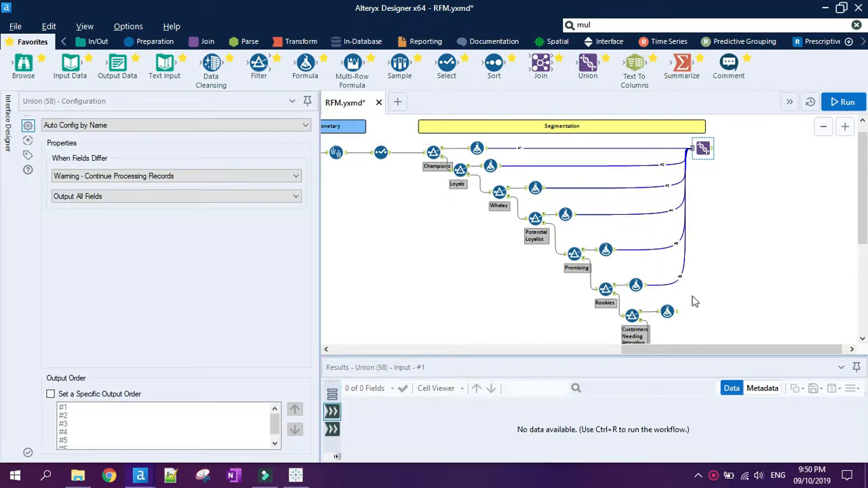
drag(675, 311, 750, 251)
scroll(753, 263, down, 3)
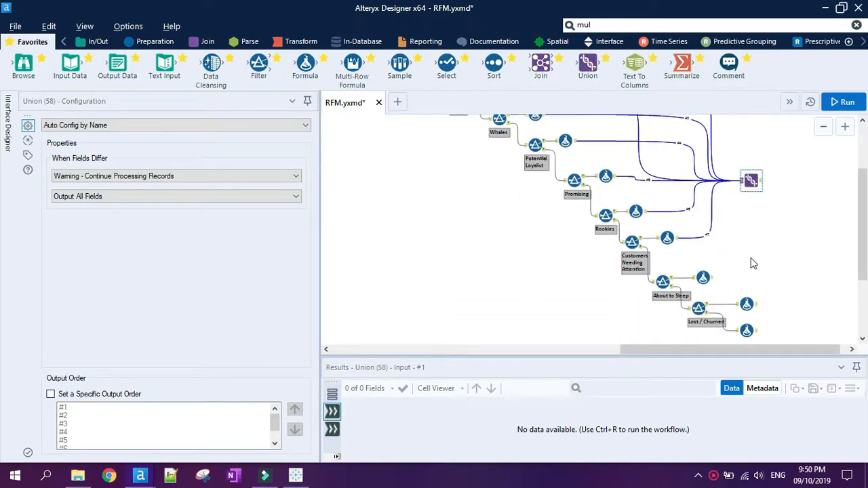
drag(709, 278, 750, 181)
drag(749, 304, 739, 183)
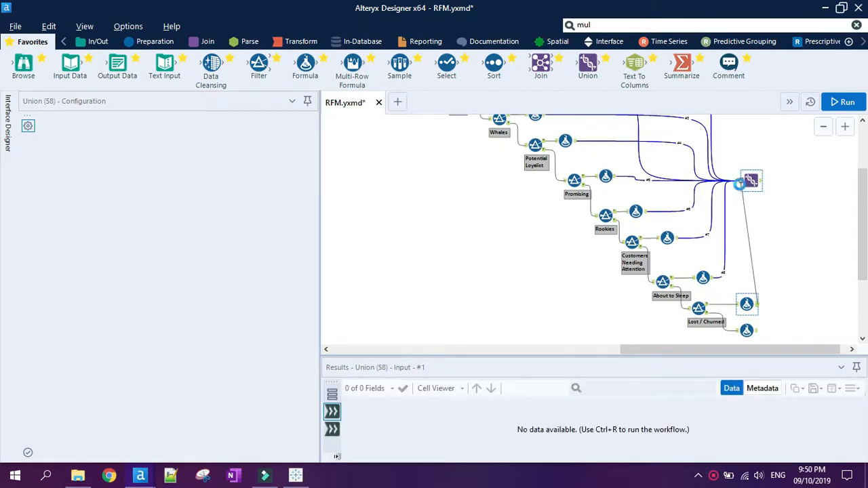
drag(757, 331, 791, 128)
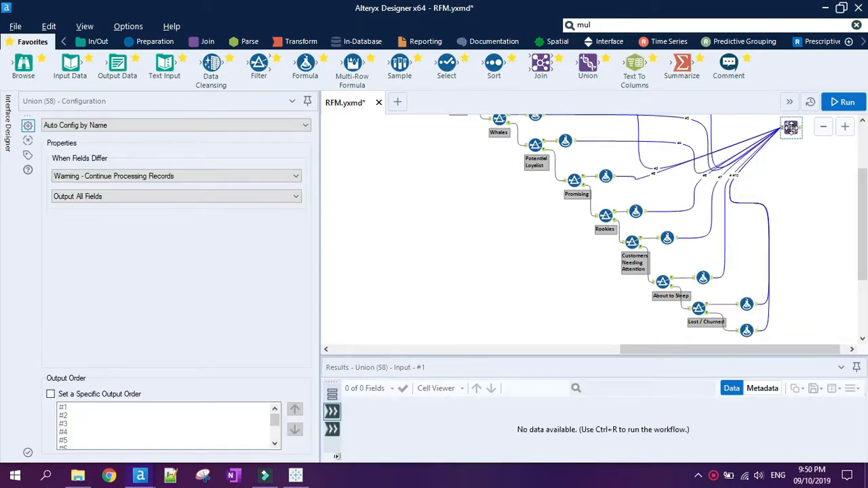
Add an Output Data tool after the Union and set it to write a Microsoft Excel .xlsx file named RFM Output, accepting the default sheet name.
scroll(787, 201, up, 3)
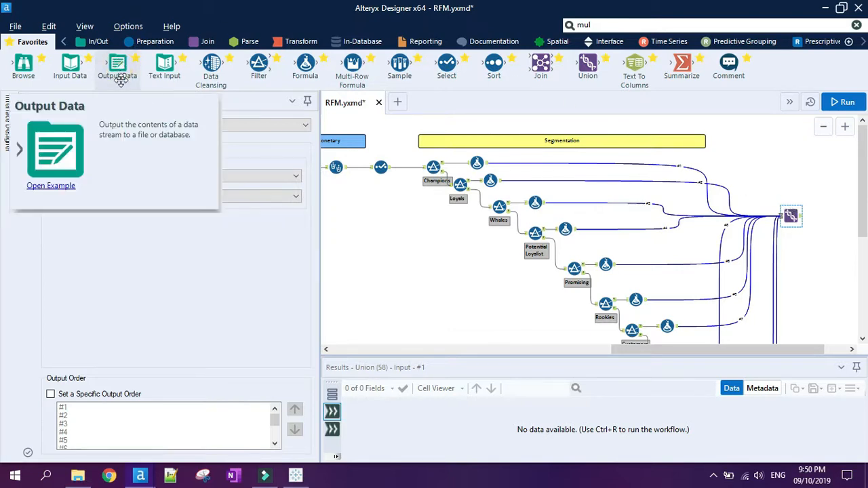
drag(126, 68, 826, 215)
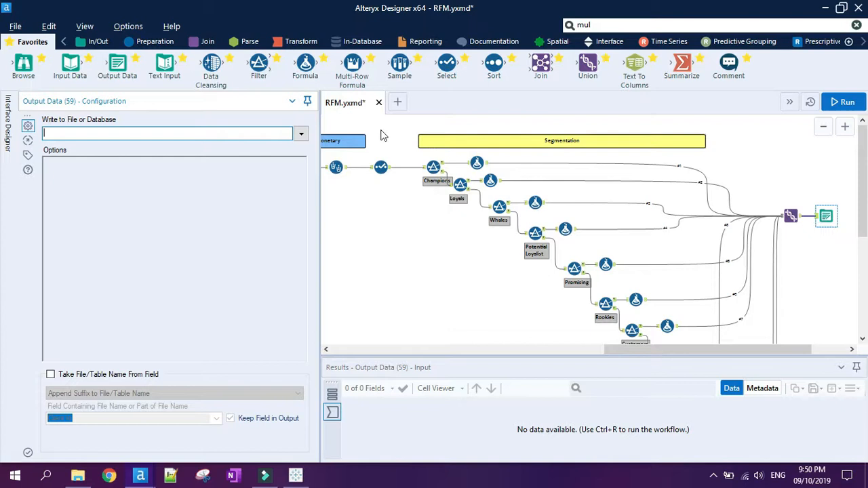
click(300, 135)
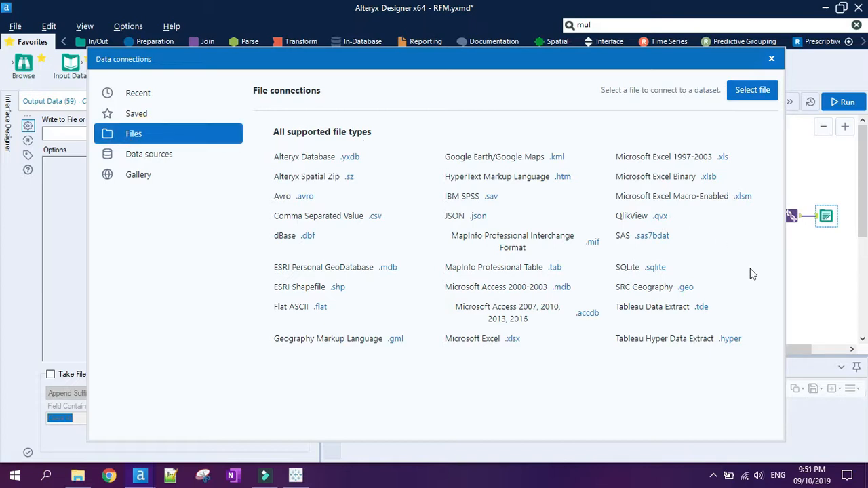
click(498, 339)
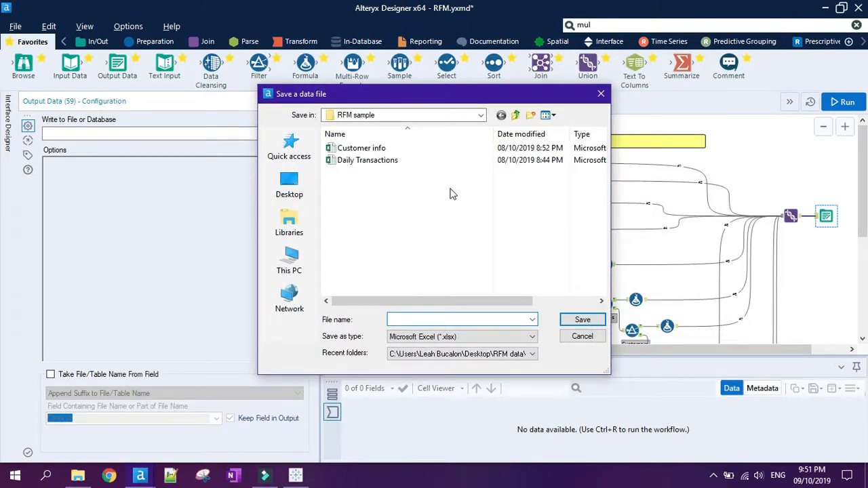
text(RFM Output)
click(582, 322)
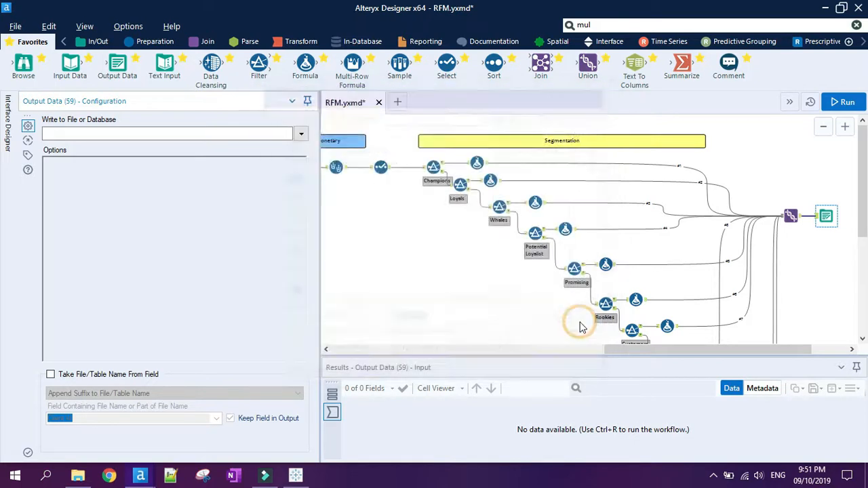
click(435, 274)
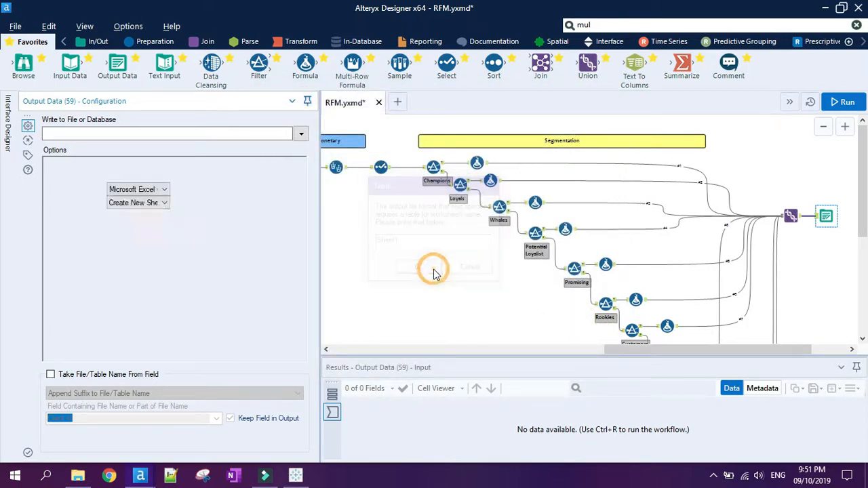